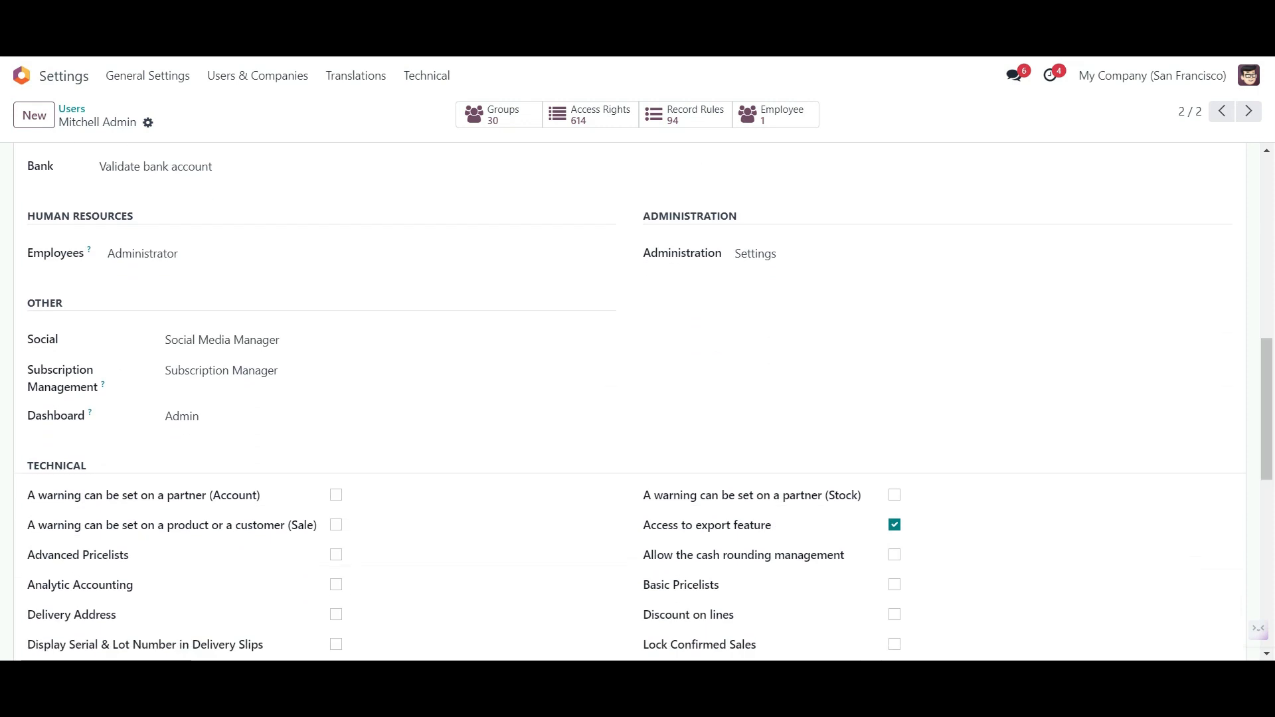
# - Check the Subscription Management access level in the admin user's access rights
pyautogui.click(391, 371)
pyautogui.click(390, 371)
pyautogui.click(390, 370)
pyautogui.click(391, 370)
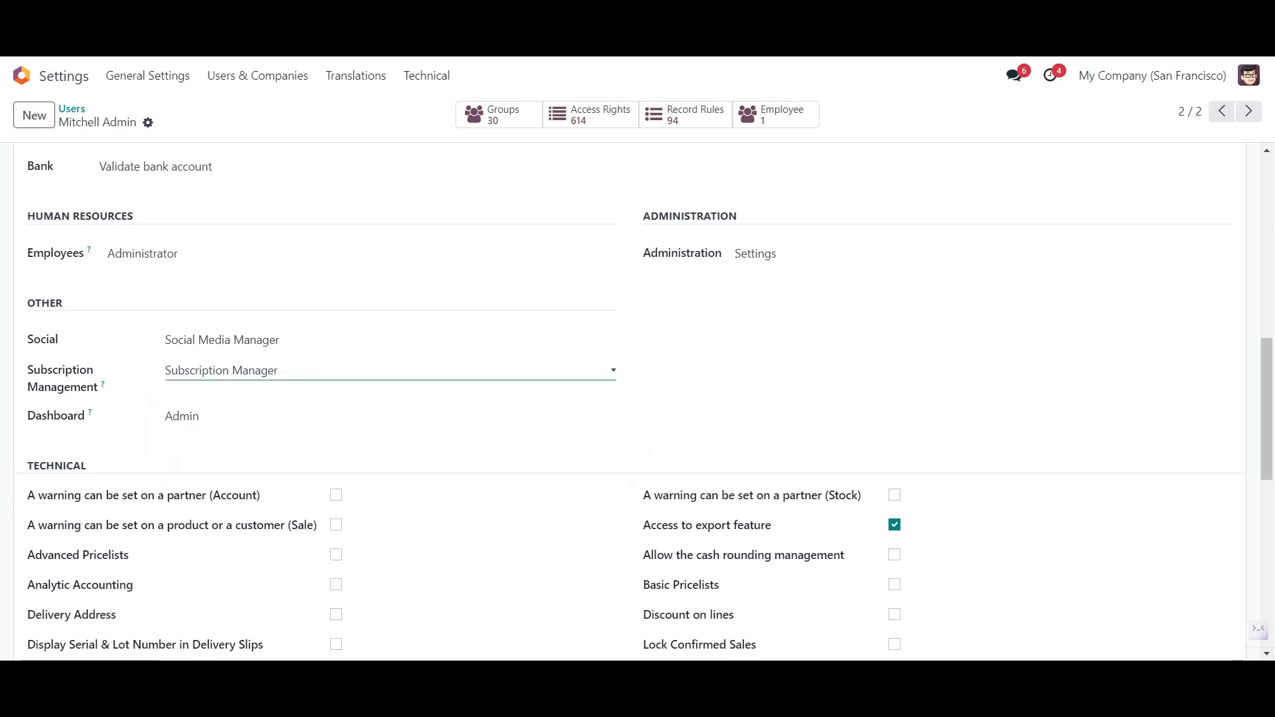
# - Open the Subscriptions app and review the Monthly recurring plan's interval and self-service settings
pyautogui.click(21, 75)
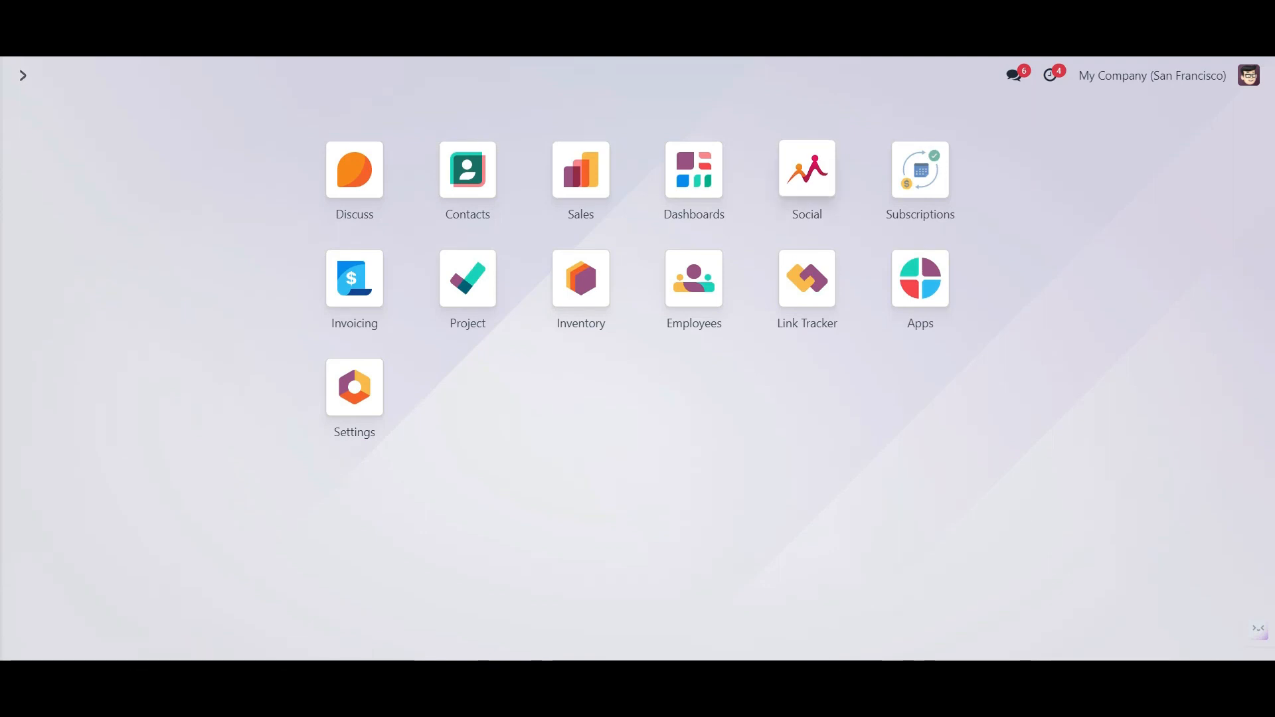
pyautogui.click(920, 169)
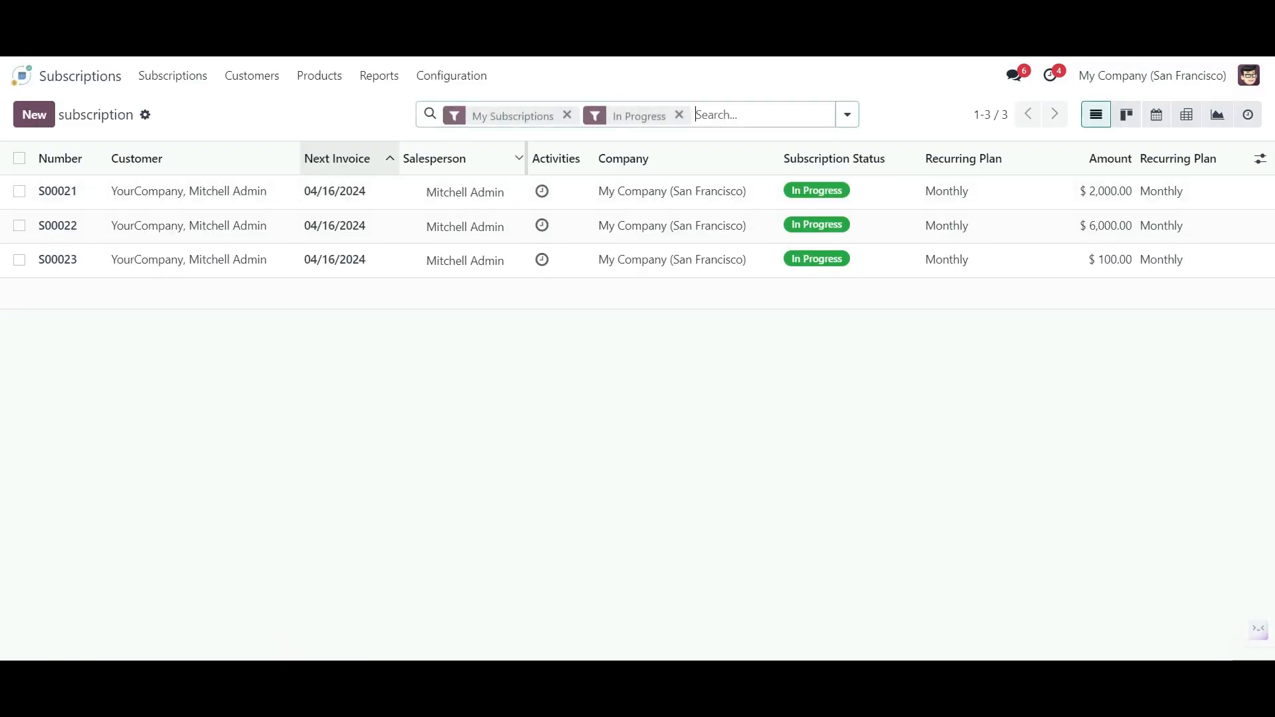
pyautogui.click(452, 75)
pyautogui.click(462, 108)
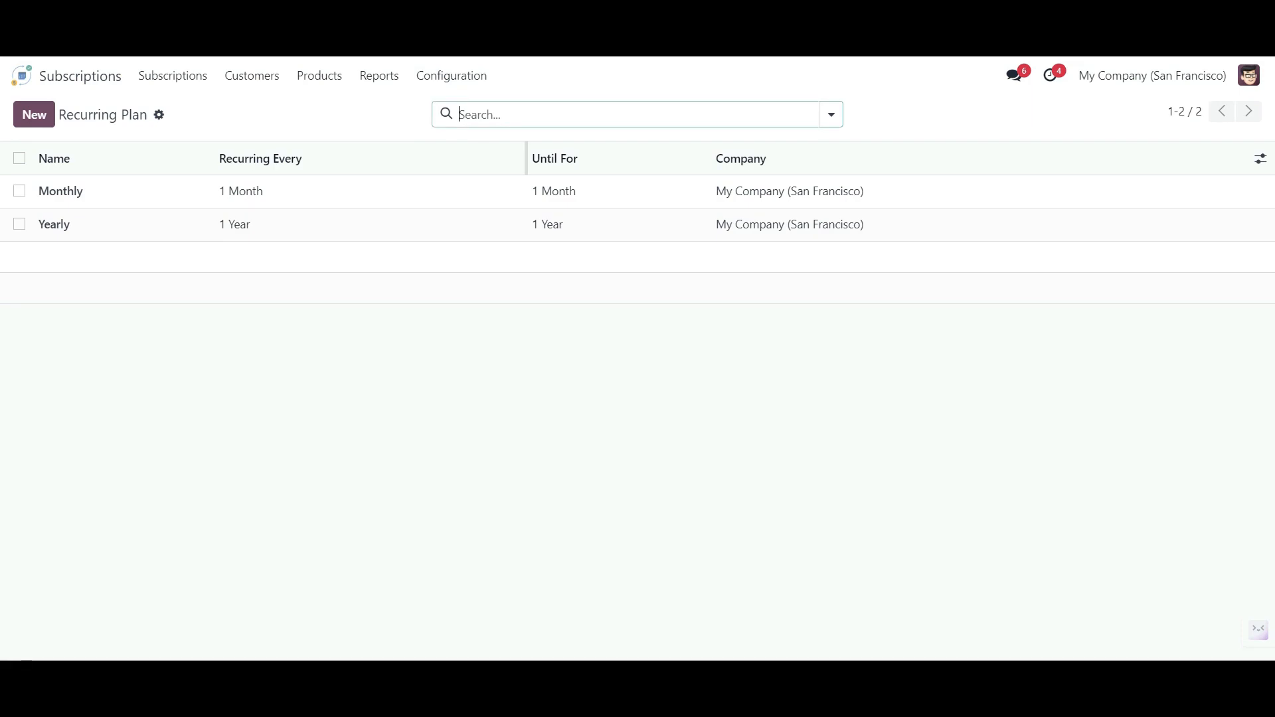
pyautogui.click(106, 191)
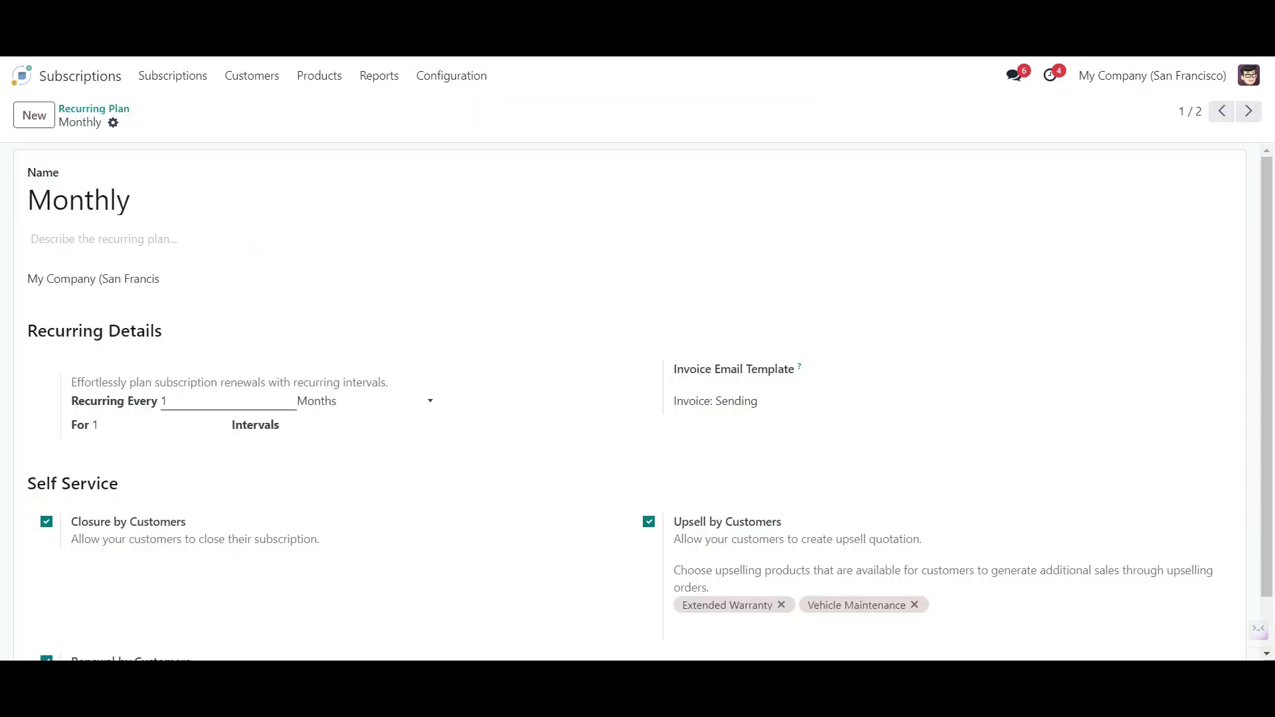
pyautogui.doubleClick(163, 401)
pyautogui.press('Tab')
pyautogui.press('Tab')
pyautogui.scroll(-1, 637, 398)
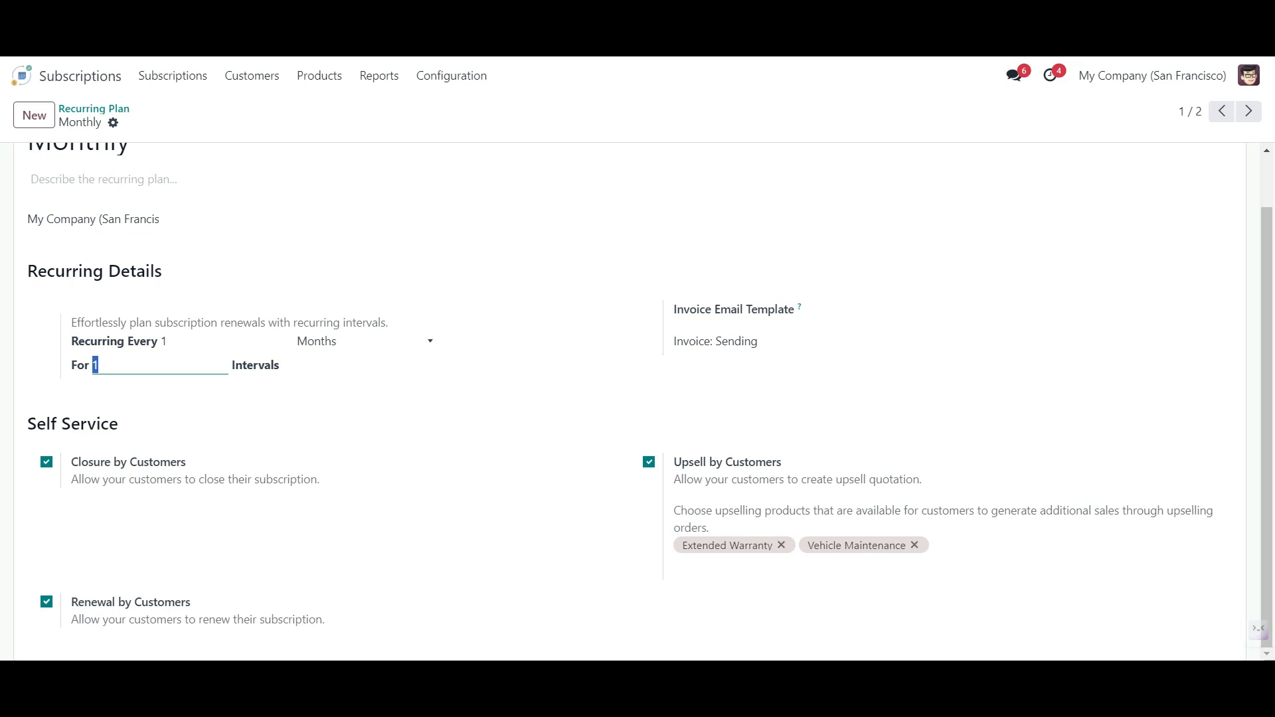
# - View the list of subscription close reasons in the configuration
pyautogui.click(318, 75)
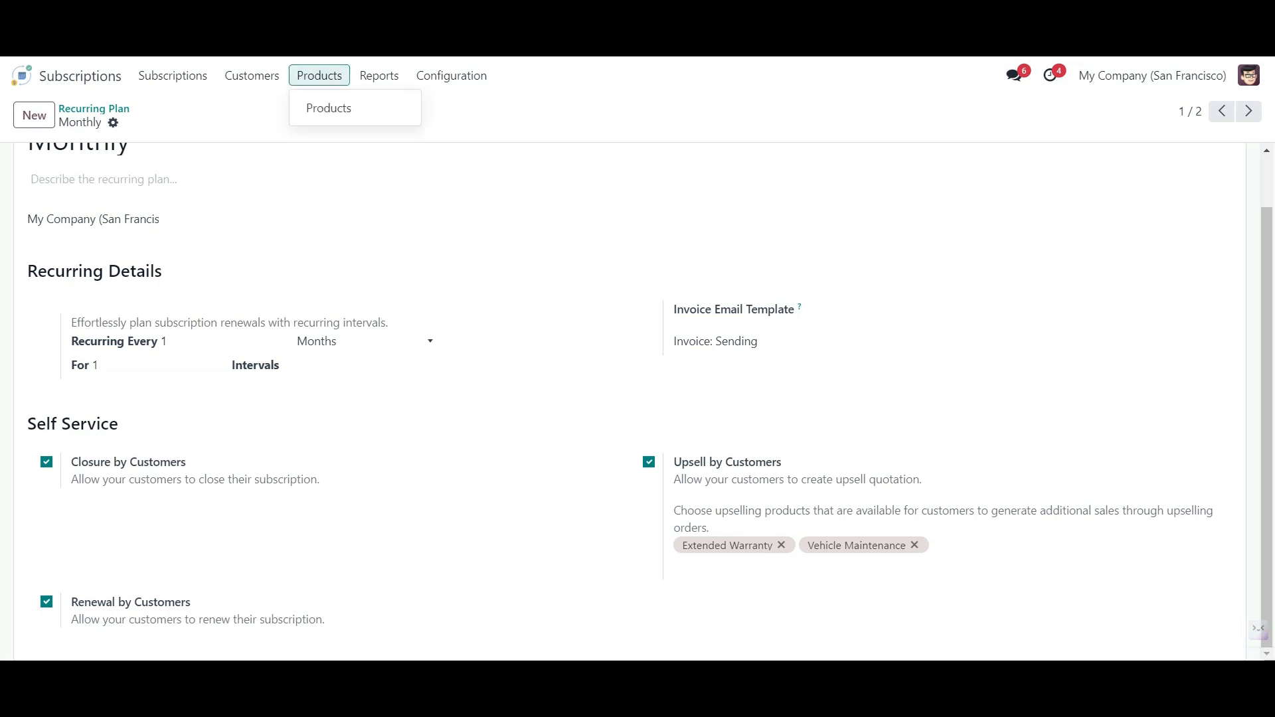
pyautogui.click(452, 75)
pyautogui.click(465, 129)
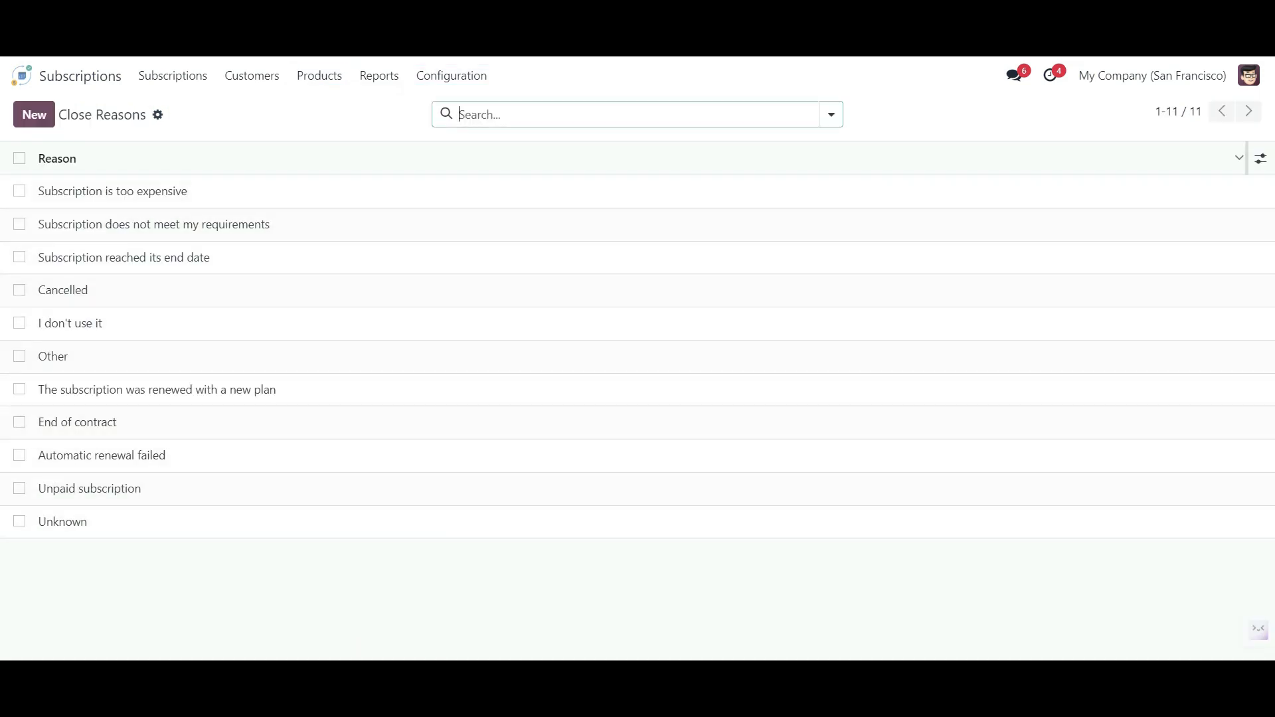
# - Open the Car Leasing product, check its Can be Subscription option and product type, and save the record
pyautogui.click(319, 75)
pyautogui.click(328, 105)
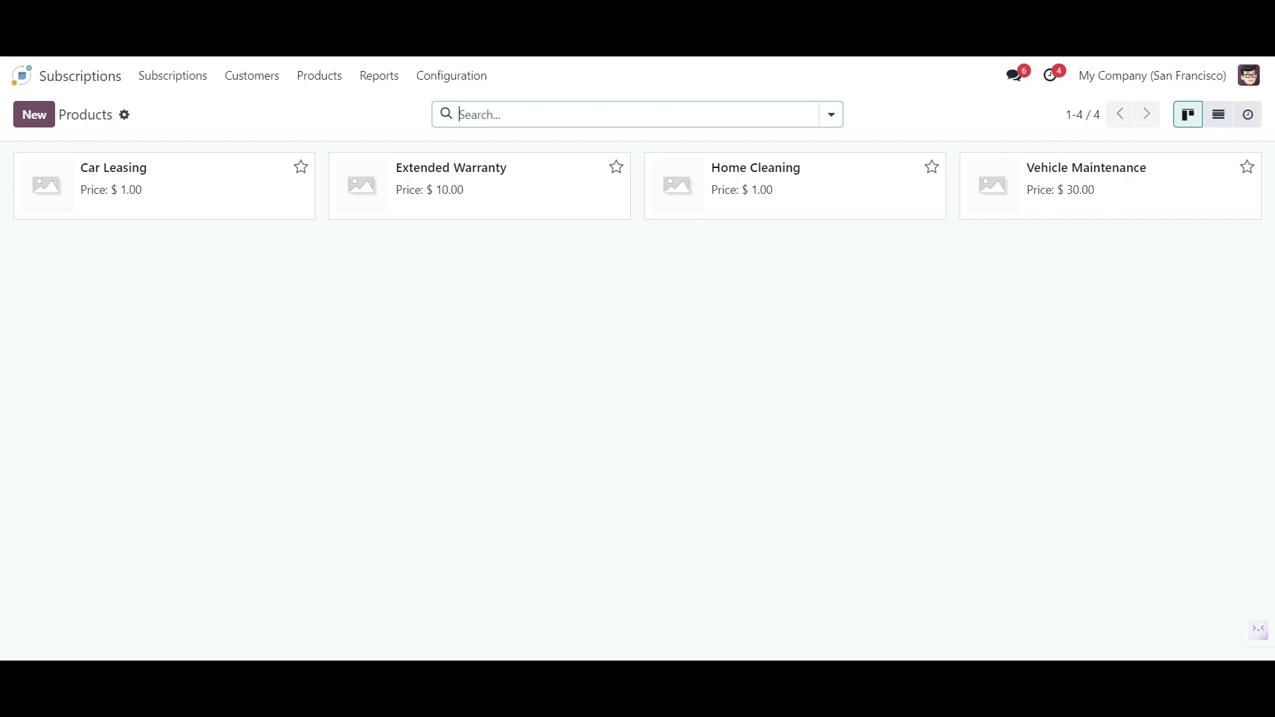
pyautogui.click(164, 186)
pyautogui.click(249, 242)
pyautogui.click(250, 242)
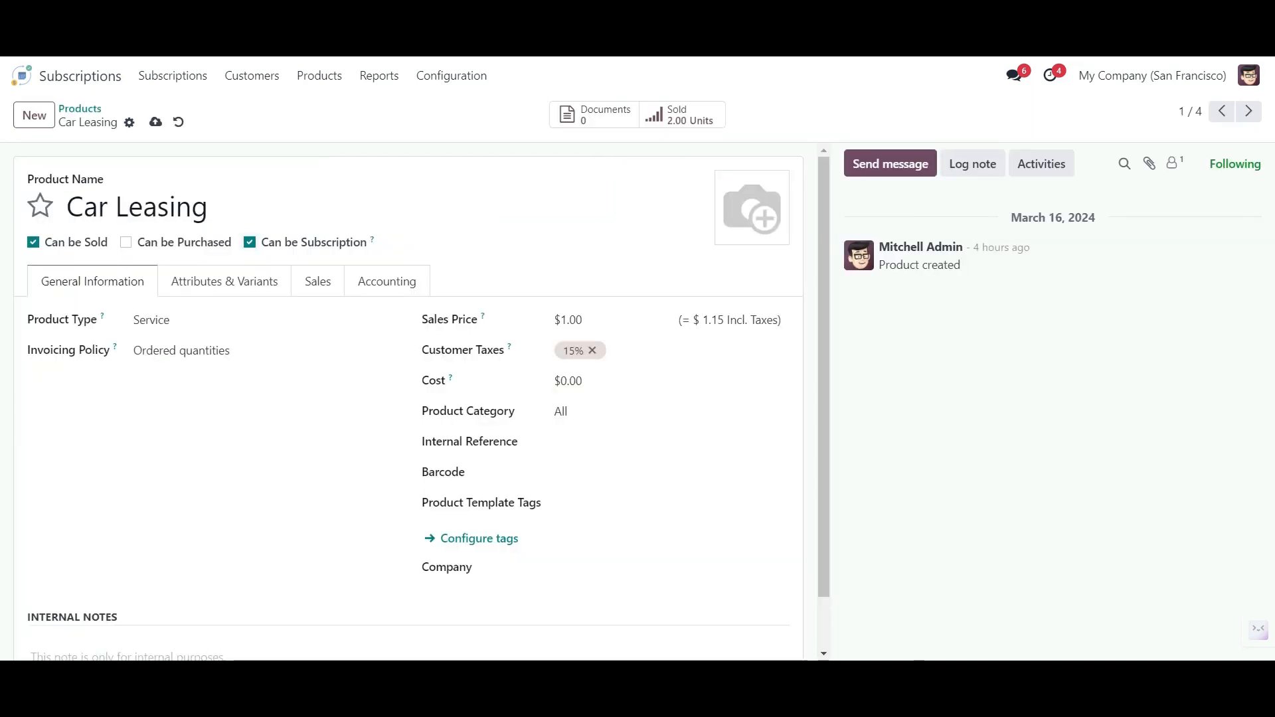
pyautogui.click(233, 320)
pyautogui.click(199, 356)
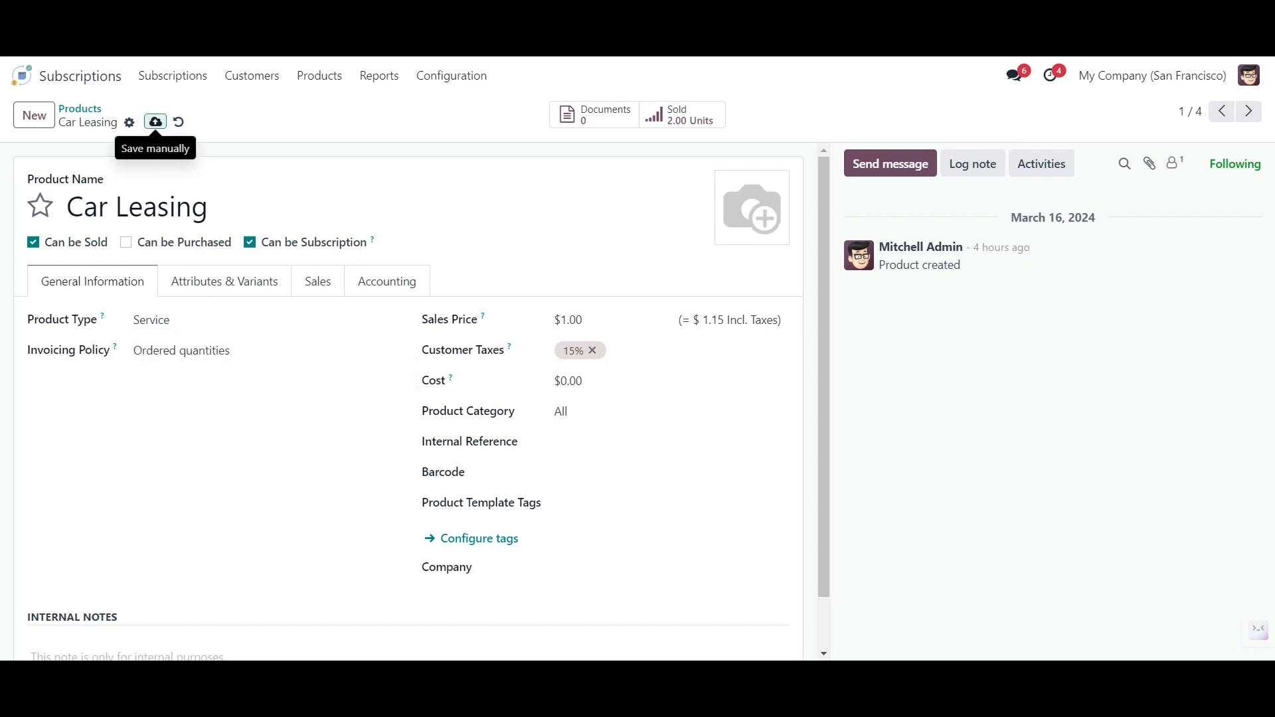
pyautogui.click(155, 122)
# - Create a new subscription quotation for the customer Azure Interior
pyautogui.click(172, 75)
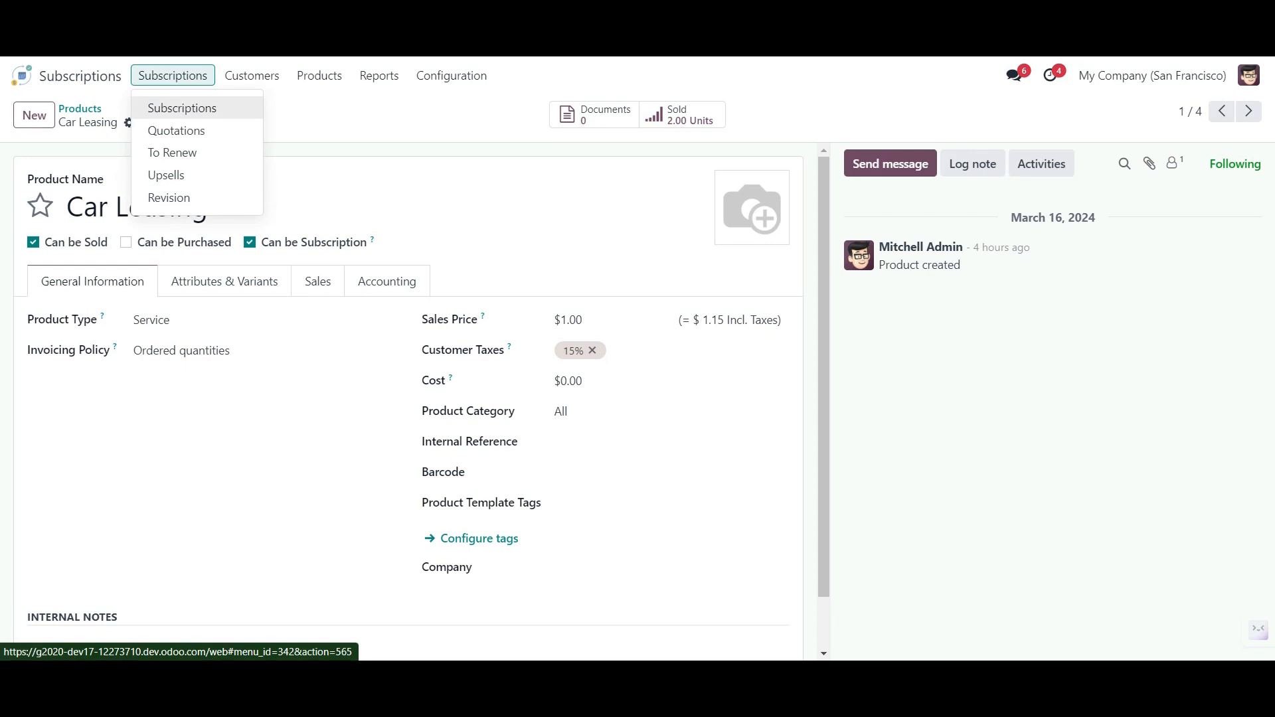
pyautogui.click(180, 106)
pyautogui.click(34, 114)
pyautogui.click(266, 253)
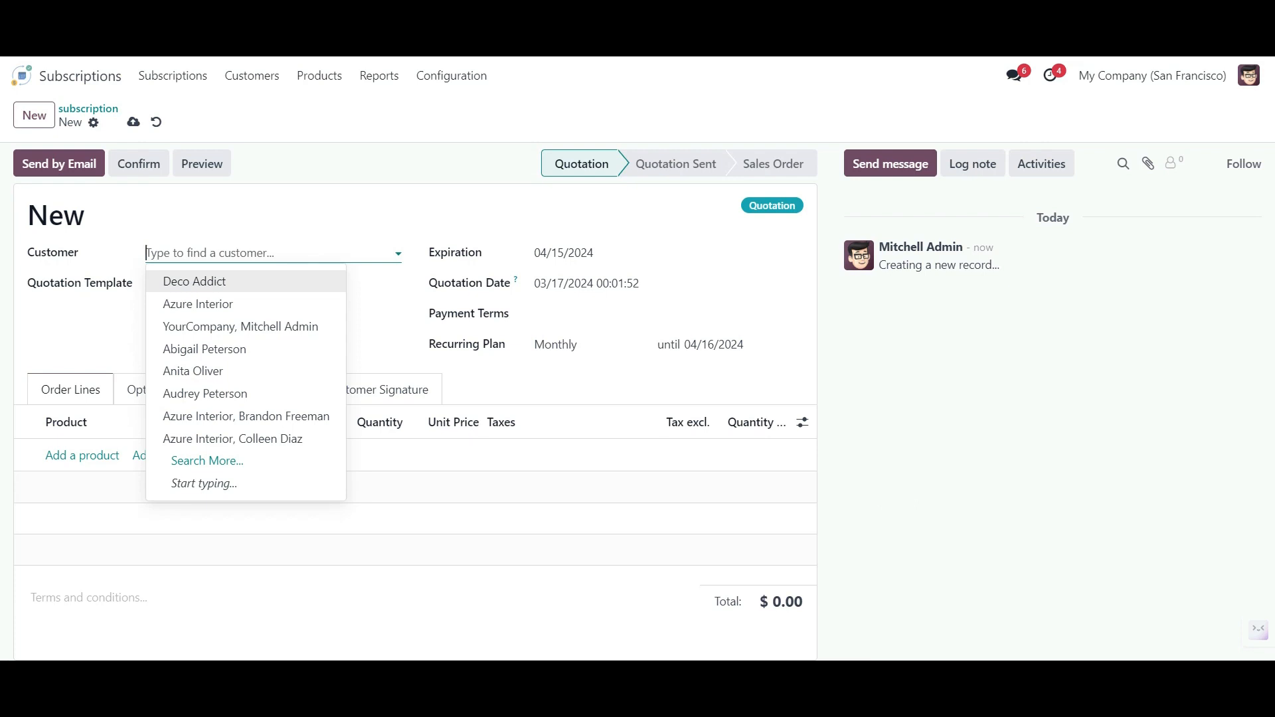
pyautogui.click(198, 303)
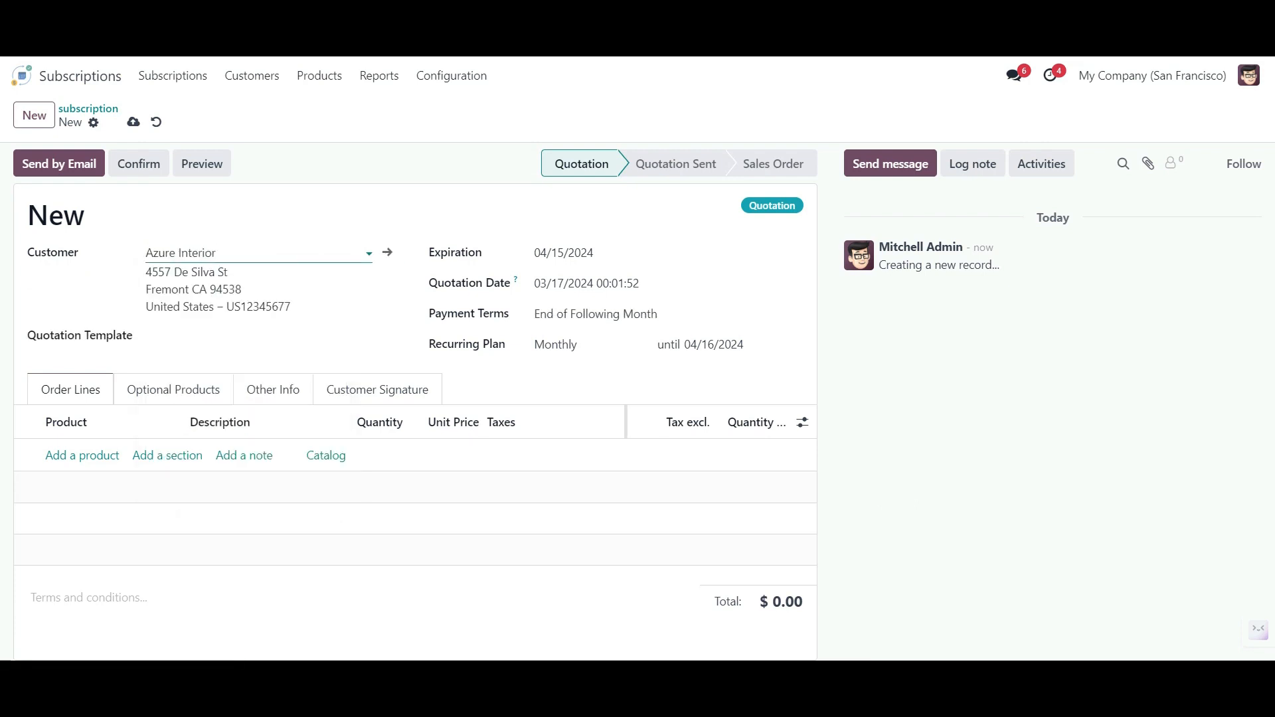
# - Add a Car Leasing order line with a unit price of 200, then save and confirm the quotation
pyautogui.click(82, 455)
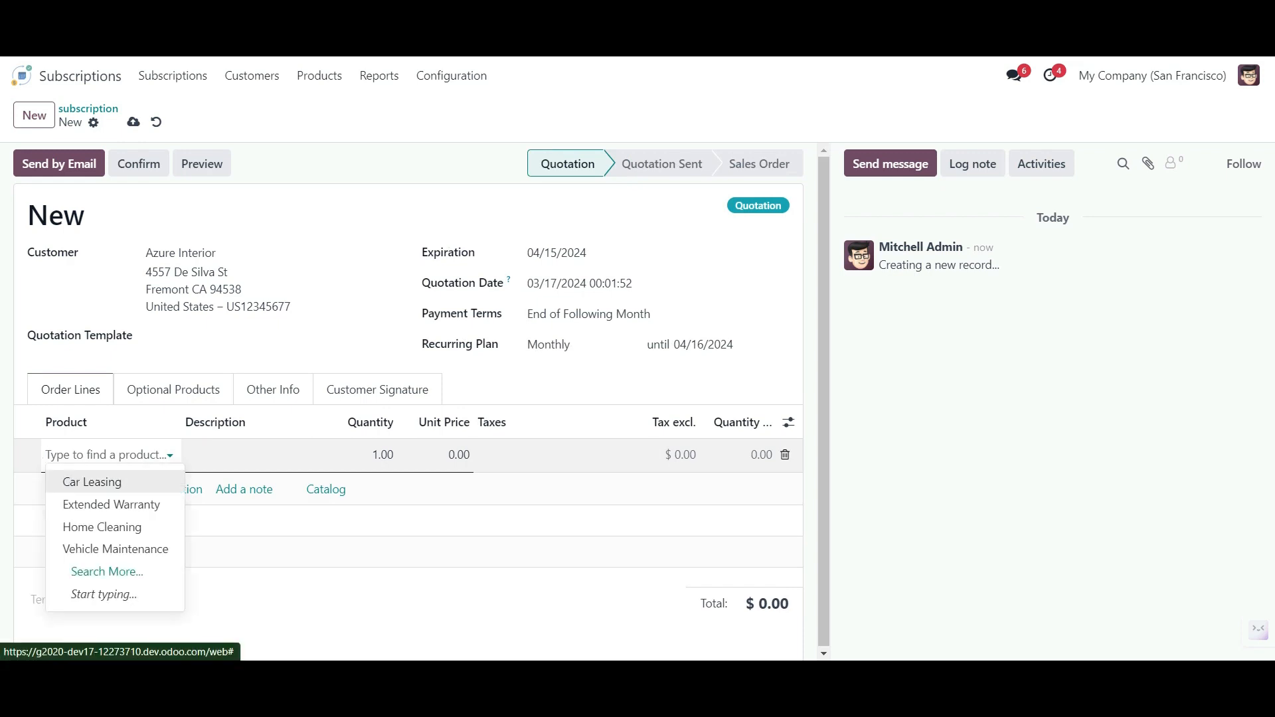
pyautogui.click(91, 482)
pyautogui.click(451, 455)
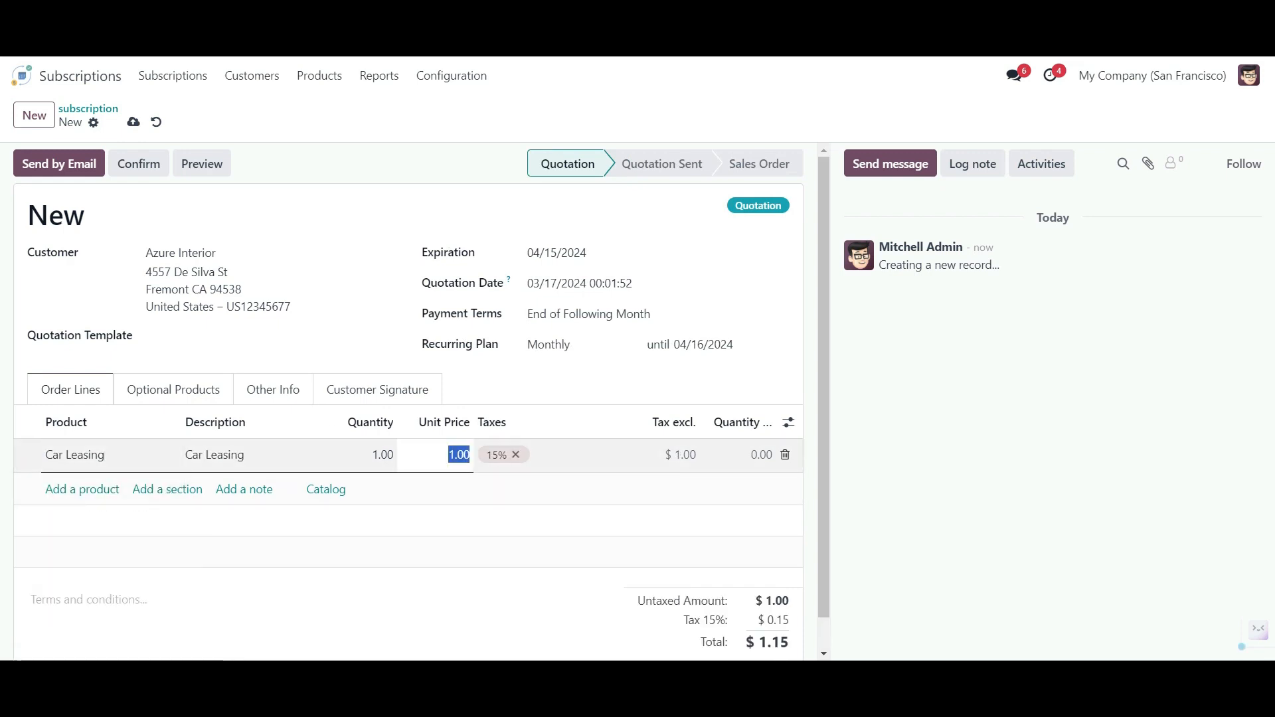
pyautogui.write('200')
pyautogui.click(438, 537)
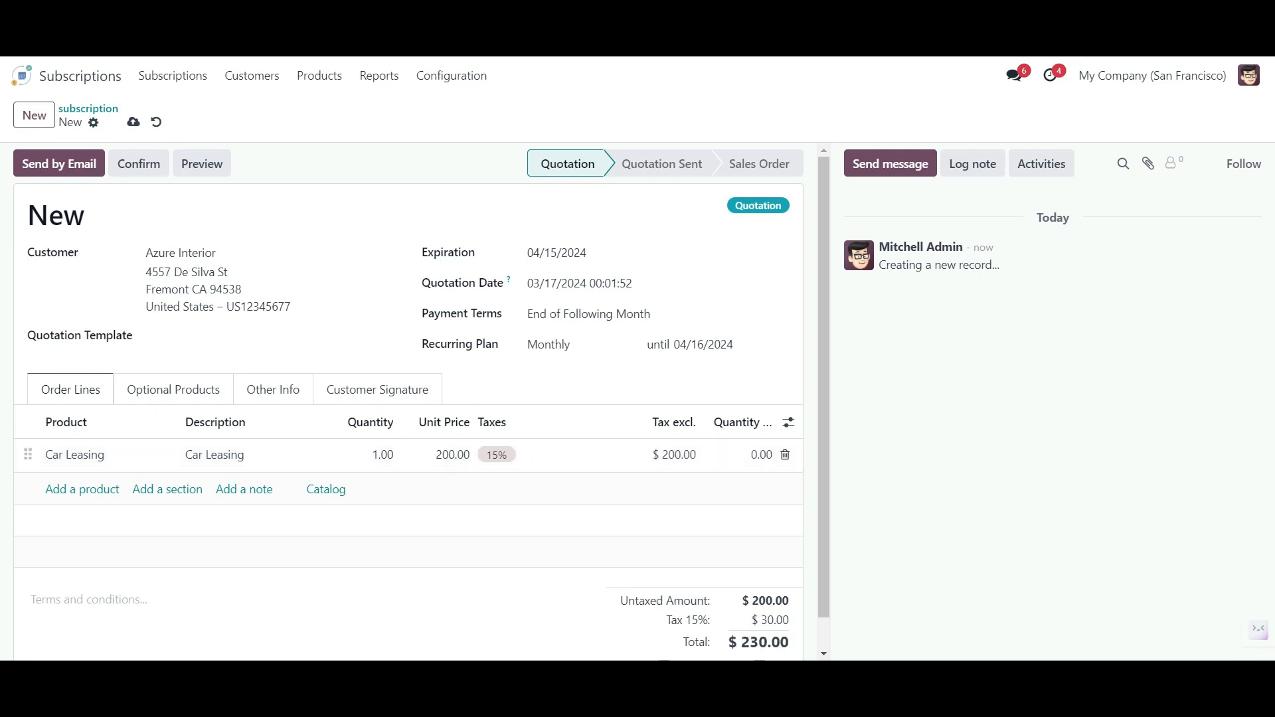
pyautogui.click(133, 122)
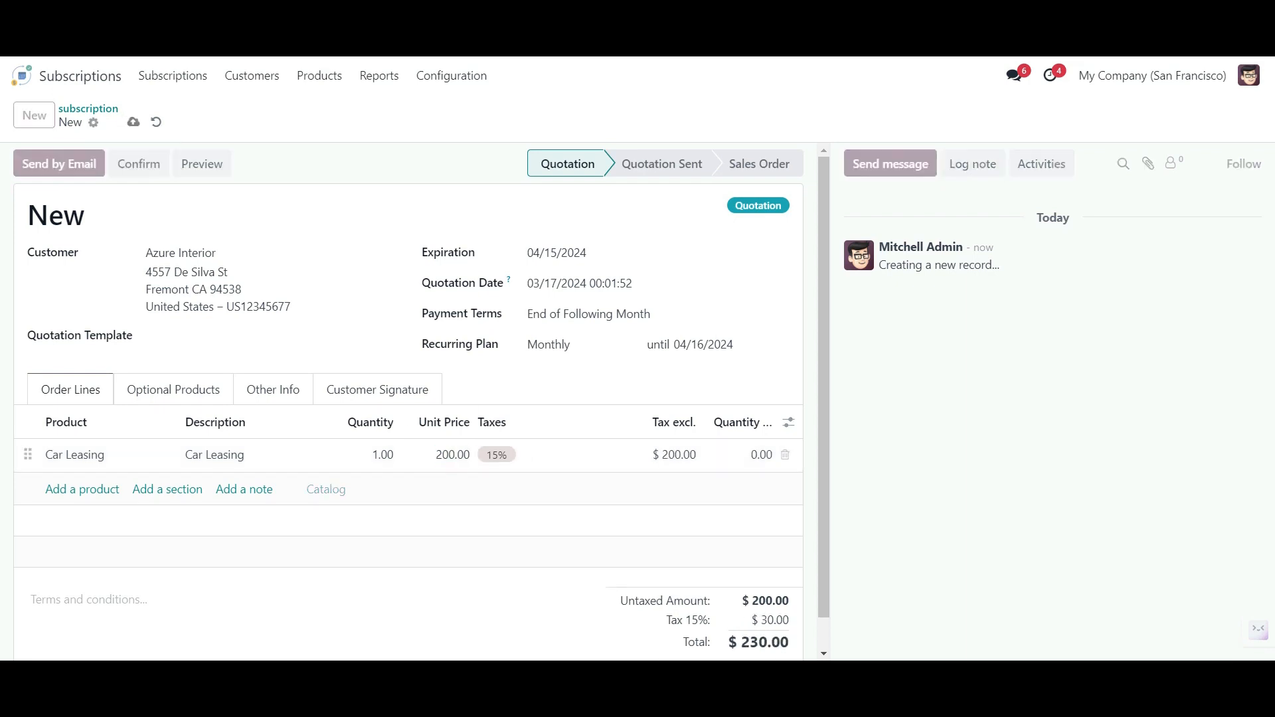
pyautogui.click(139, 164)
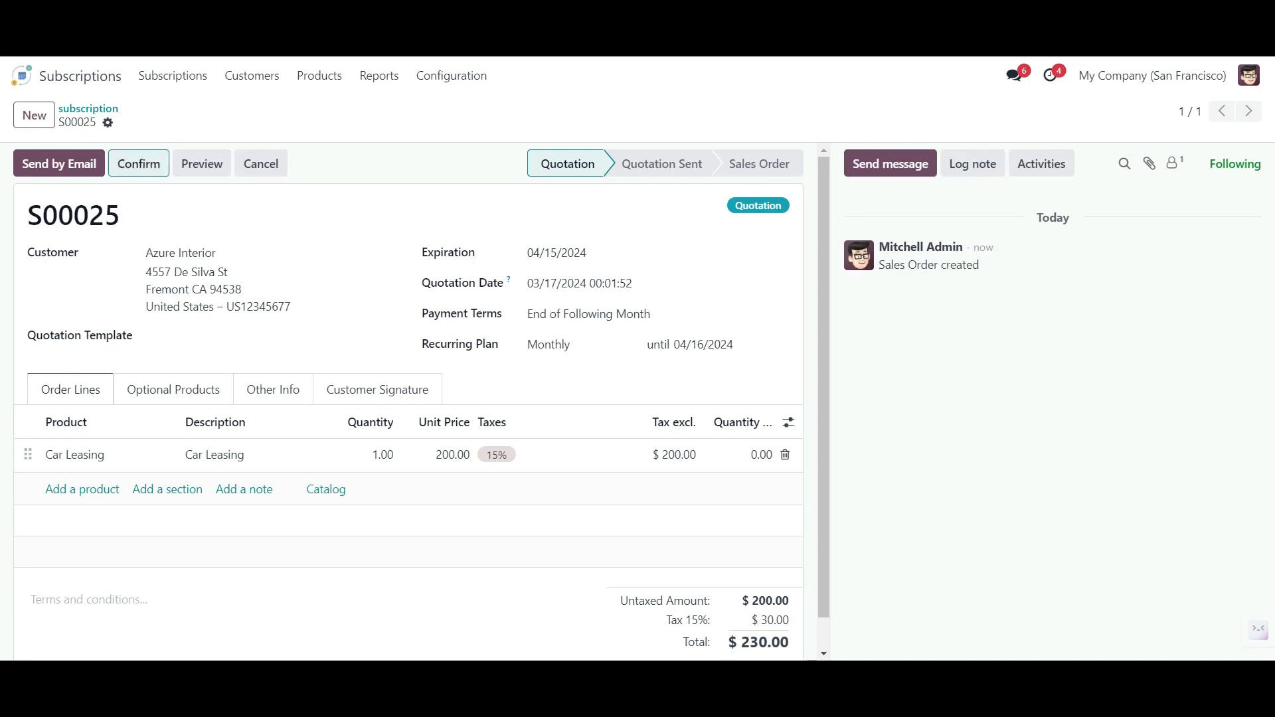
# - Switch to the Azure Interior customer portal, check its sales orders, and open the new subscription's details
pyautogui.doubleClick(1181, 112)
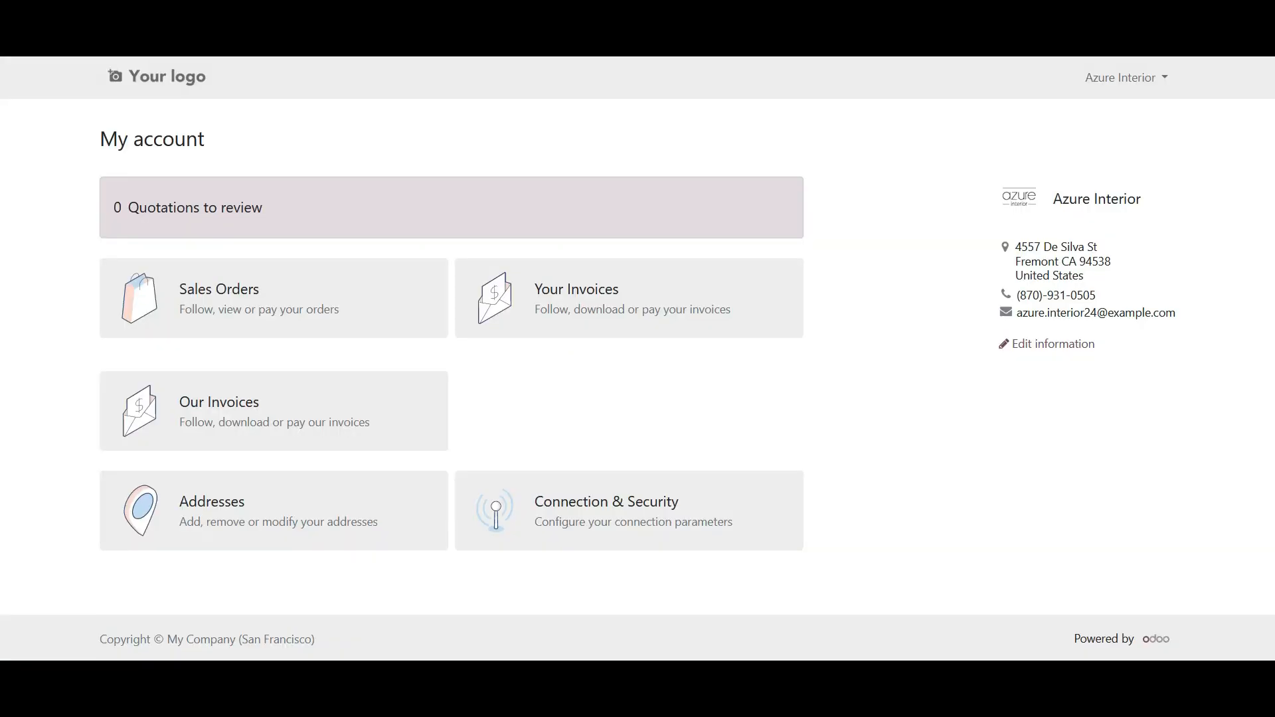
pyautogui.click(1125, 77)
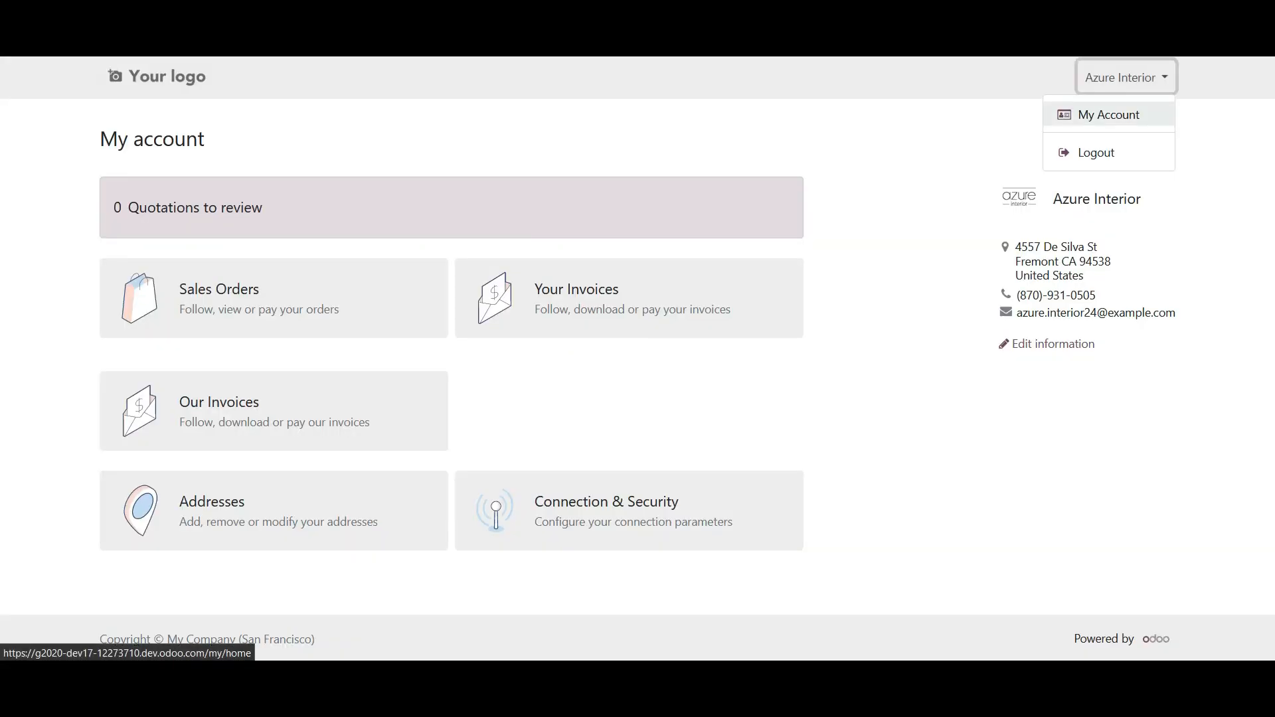
pyautogui.click(943, 146)
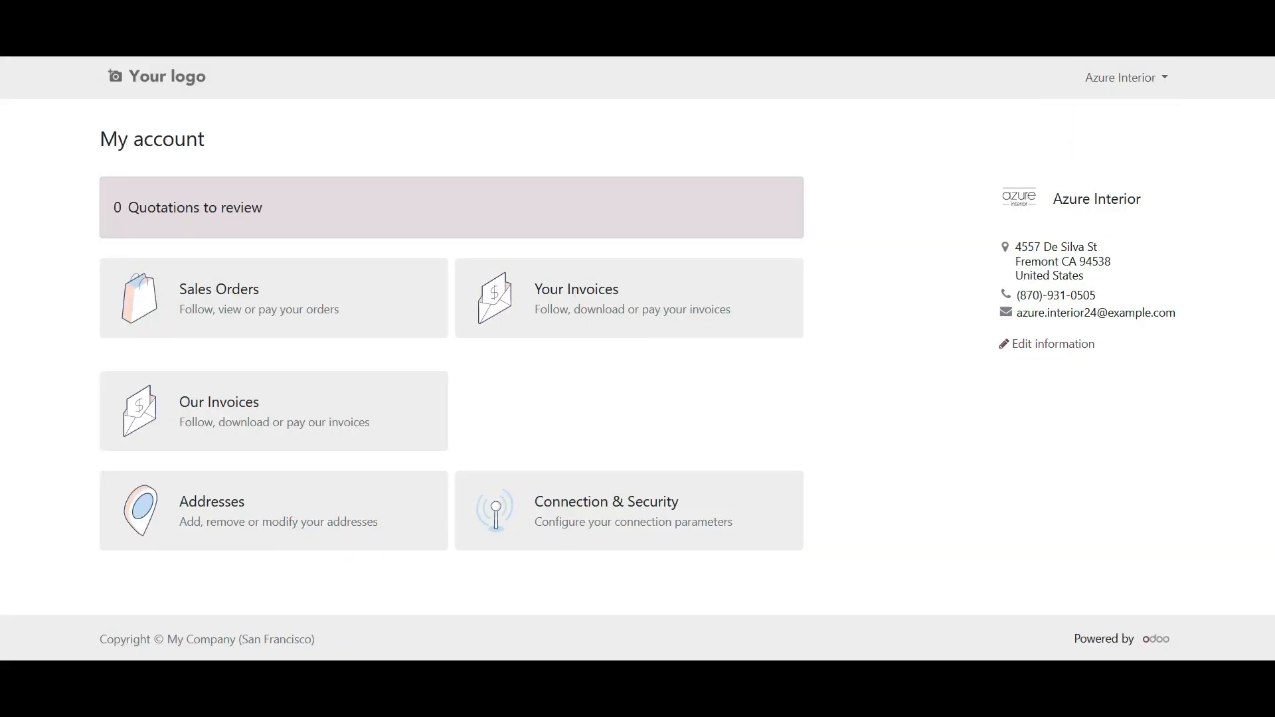
pyautogui.click(259, 298)
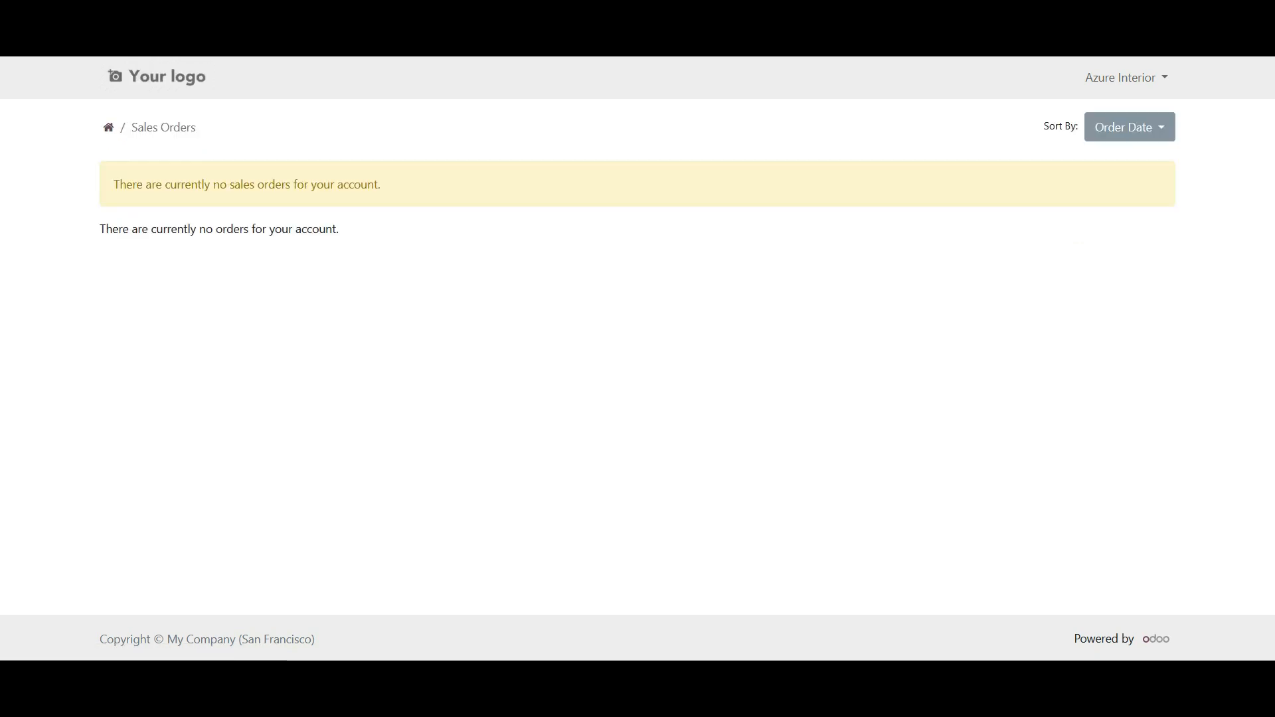
pyautogui.click(108, 128)
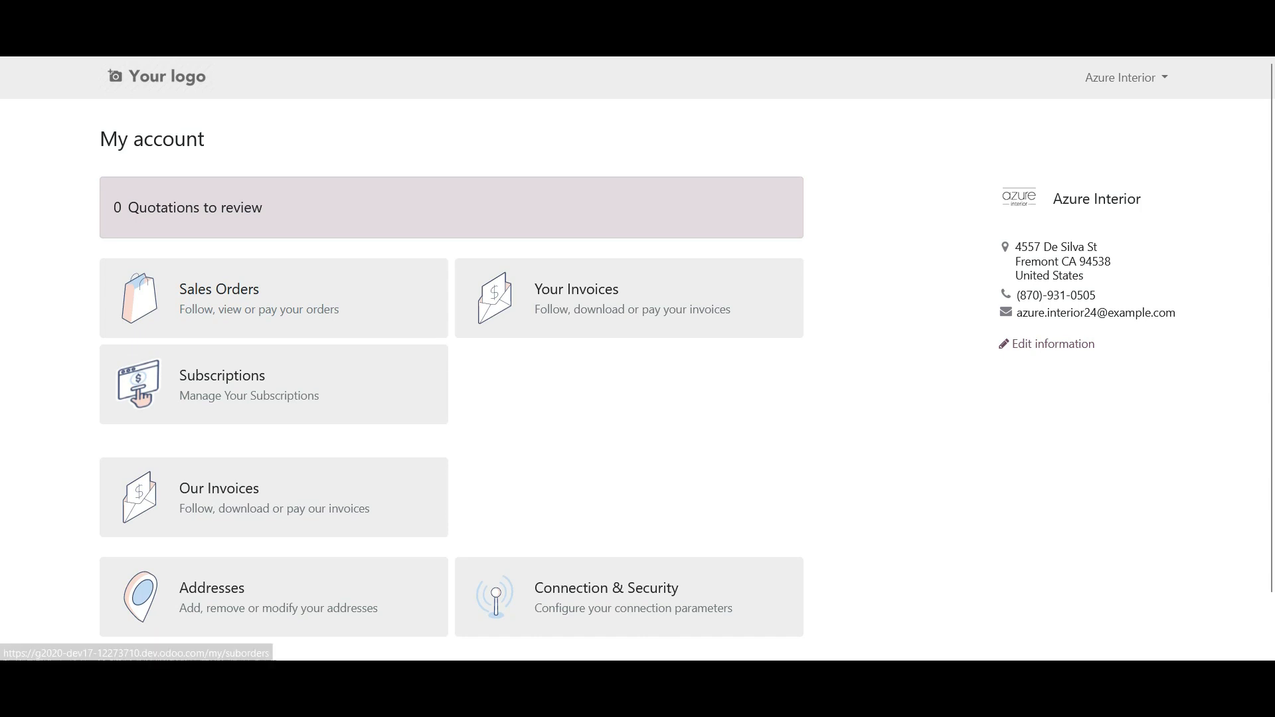
pyautogui.click(226, 385)
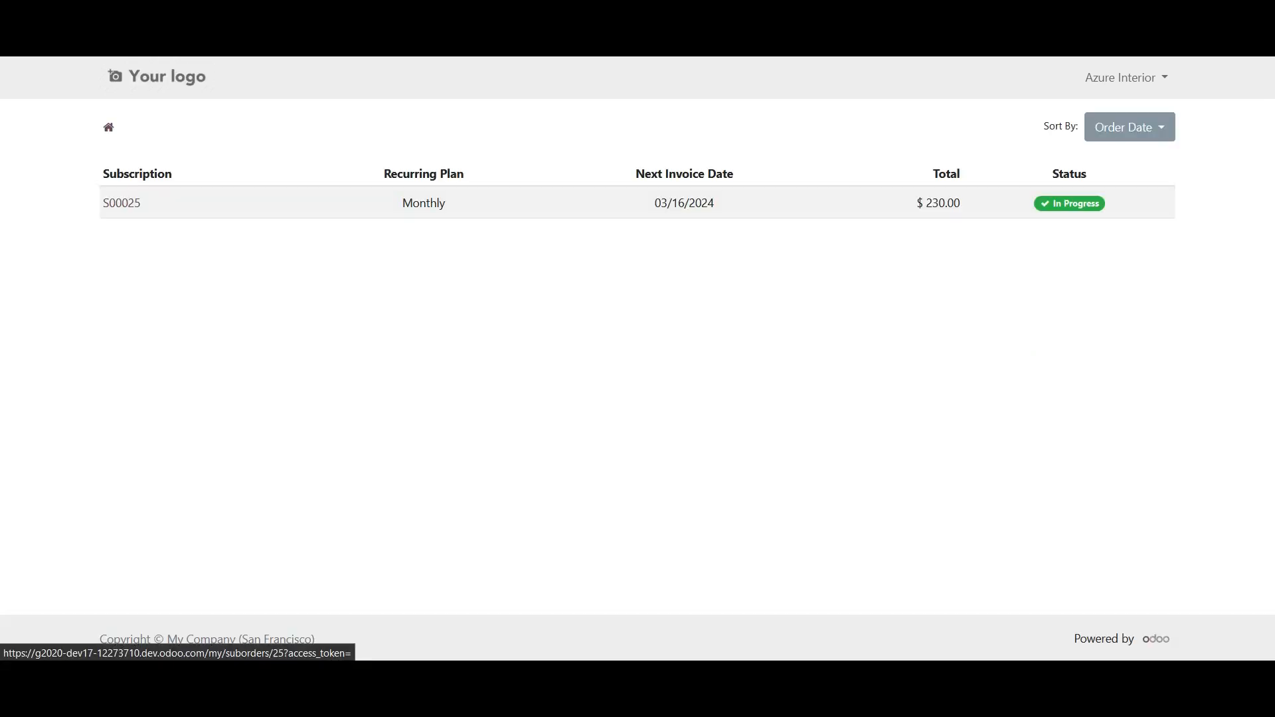
pyautogui.click(121, 203)
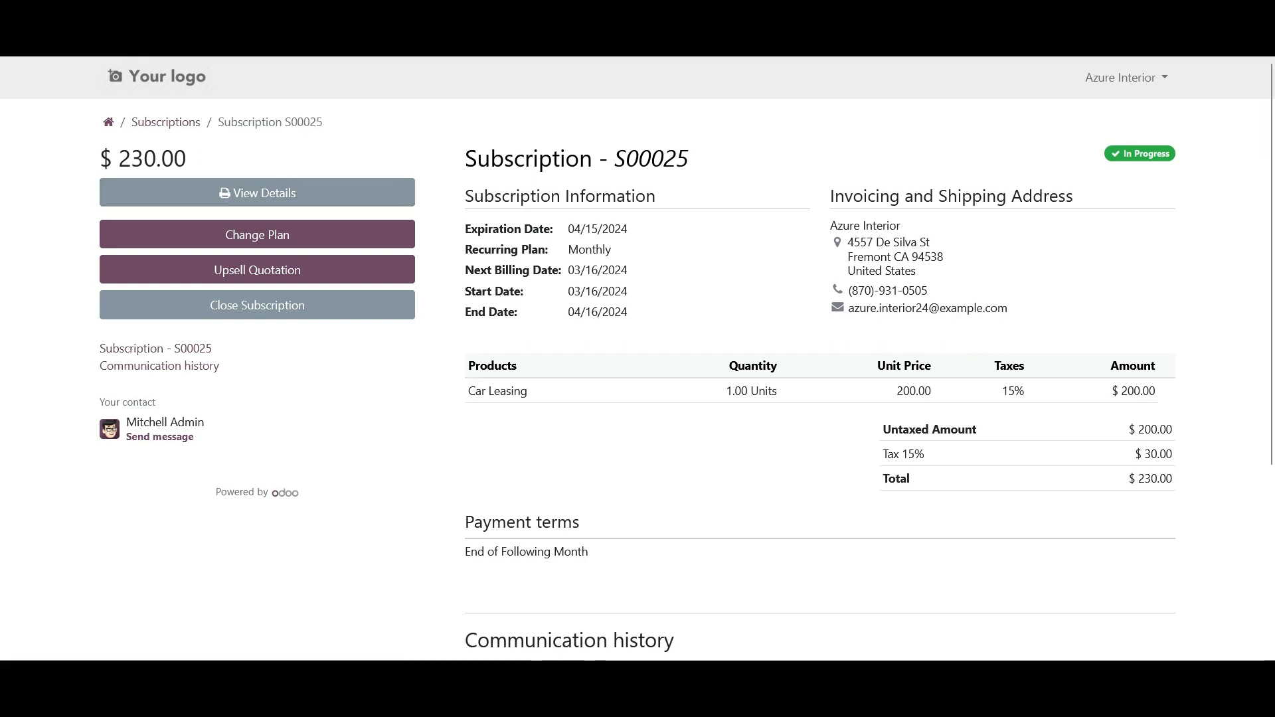
# - Switch back to the subscription in the backend and try to process a Renewal with the reason "The subscription was renewed with a new plan"
pyautogui.moveTo(820, 675)
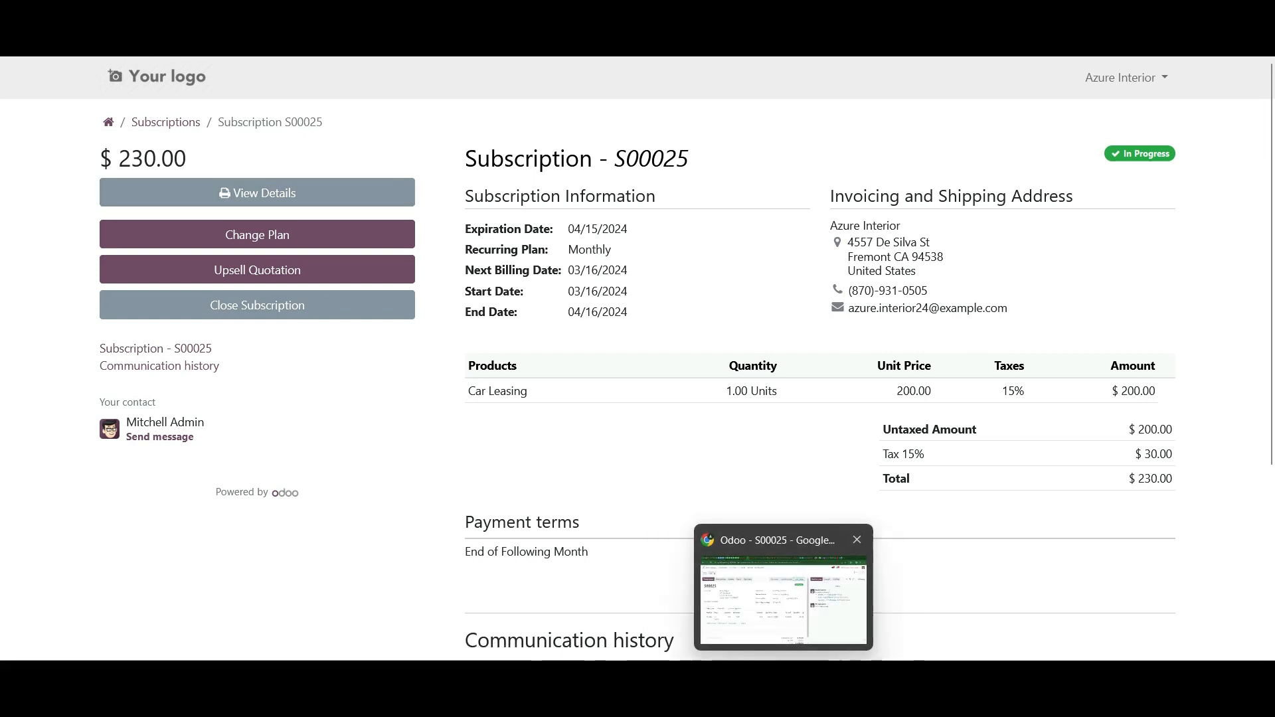
pyautogui.click(782, 600)
pyautogui.click(360, 164)
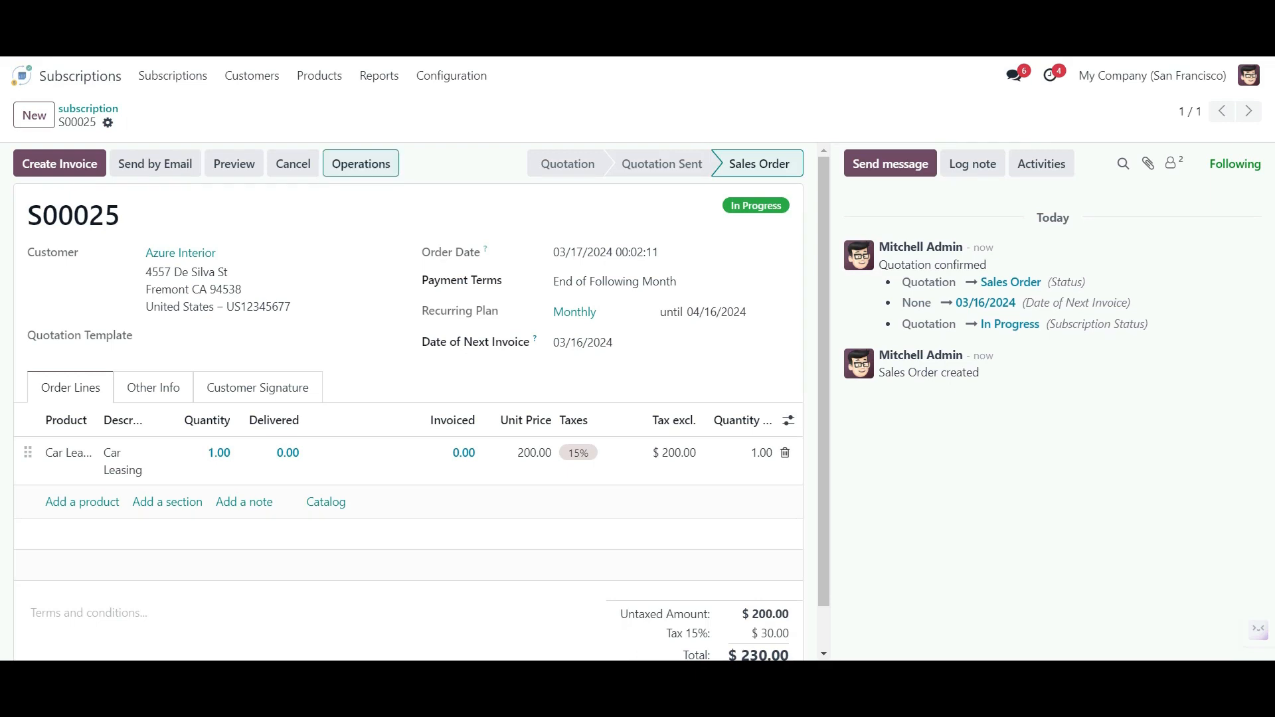
pyautogui.click(468, 327)
pyautogui.click(467, 328)
pyautogui.click(439, 380)
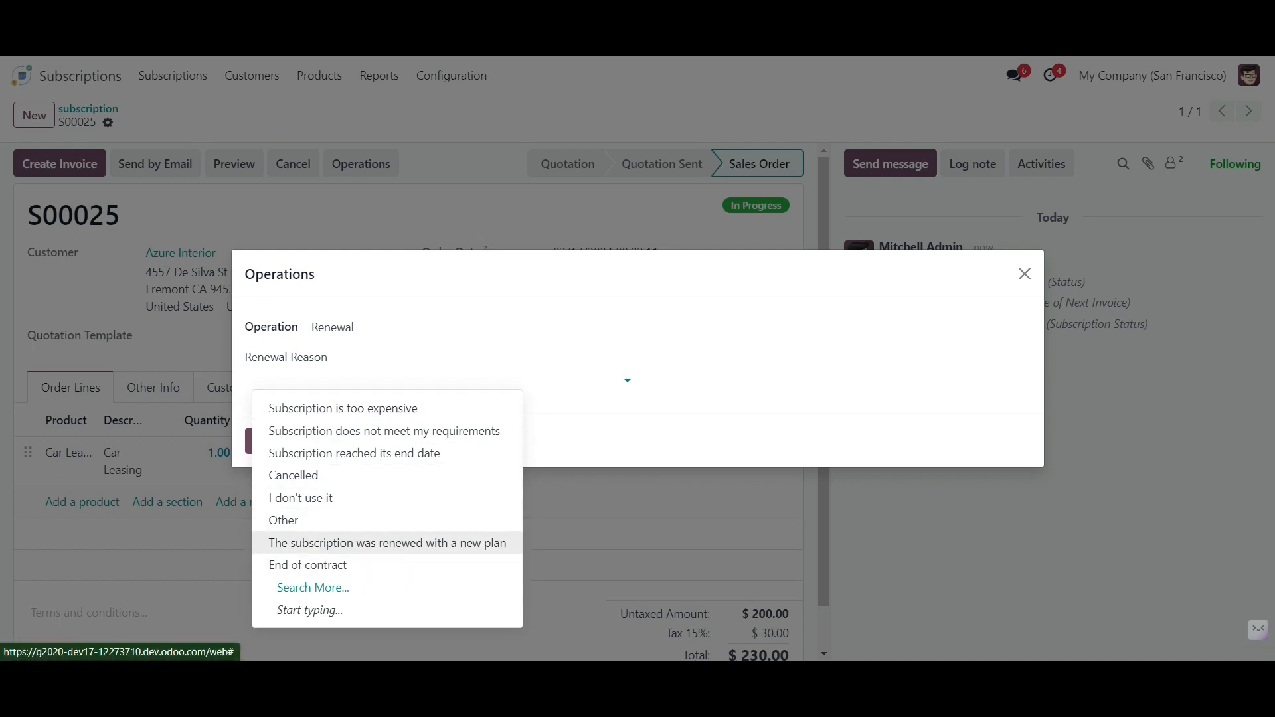
pyautogui.click(387, 543)
pyautogui.click(273, 441)
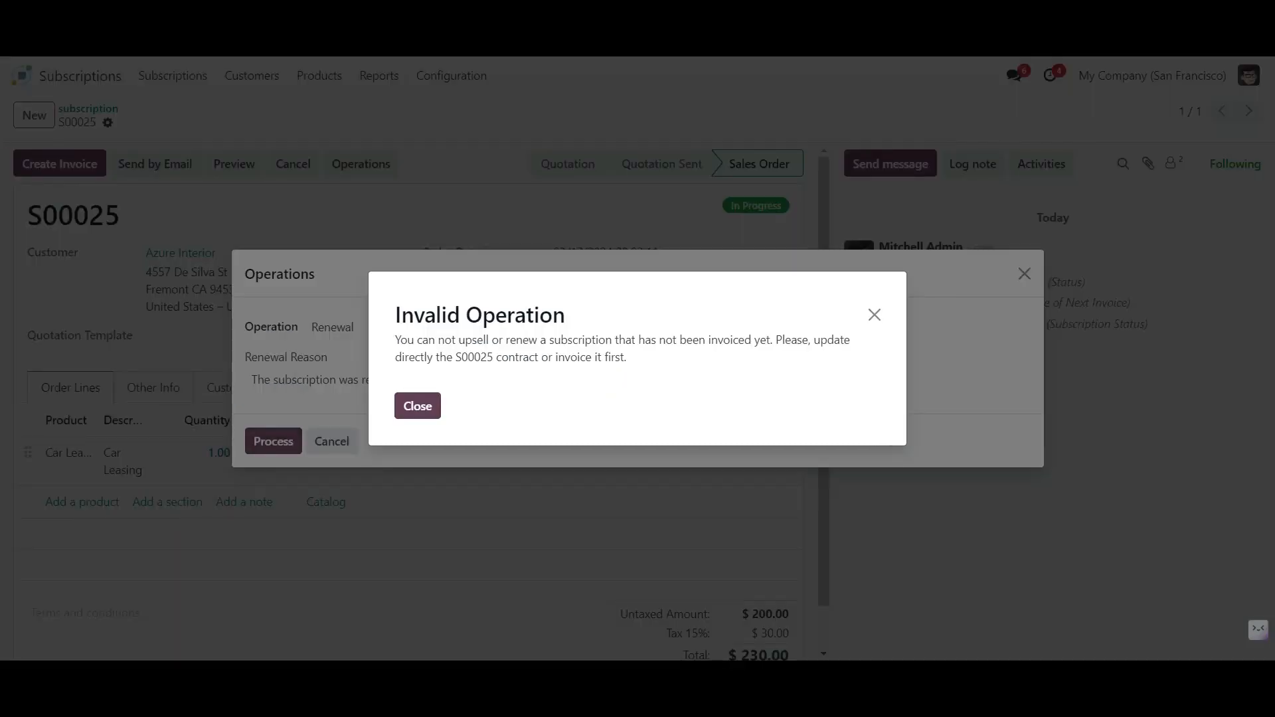
pyautogui.click(417, 405)
pyautogui.click(331, 441)
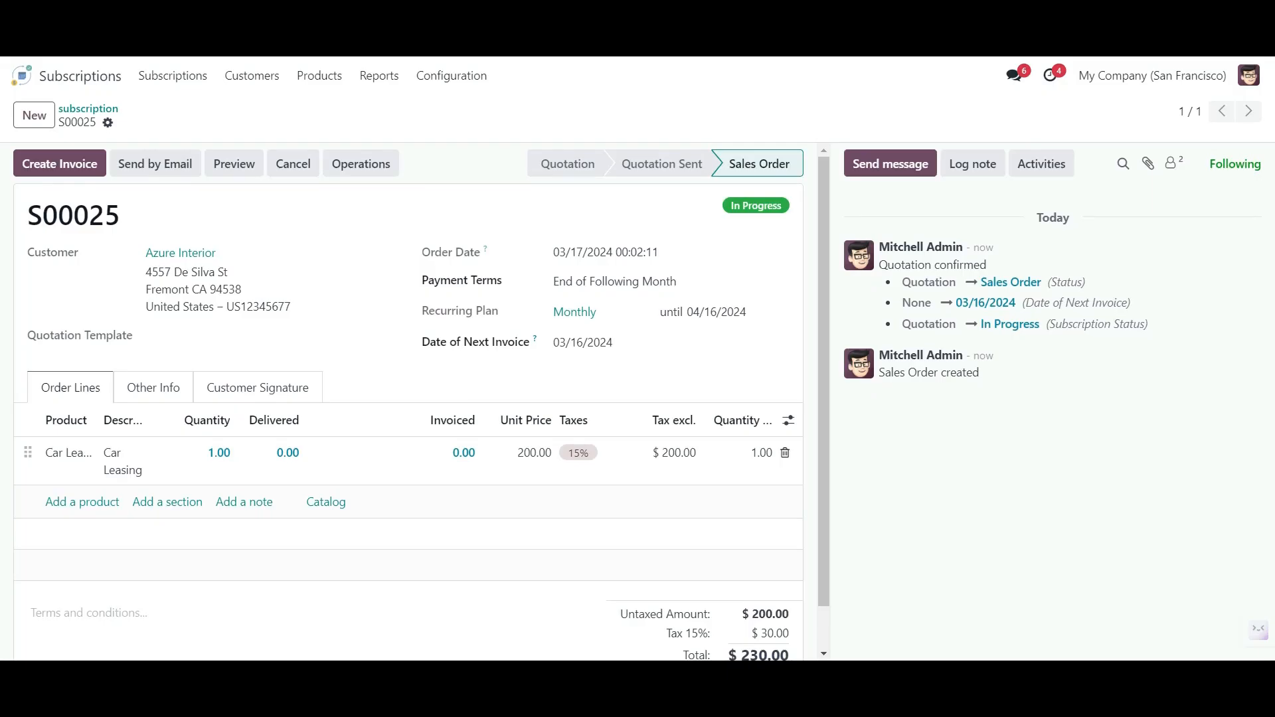
# - Create a regular draft invoice for the subscription, confirm it, and return to the subscription record
pyautogui.click(60, 164)
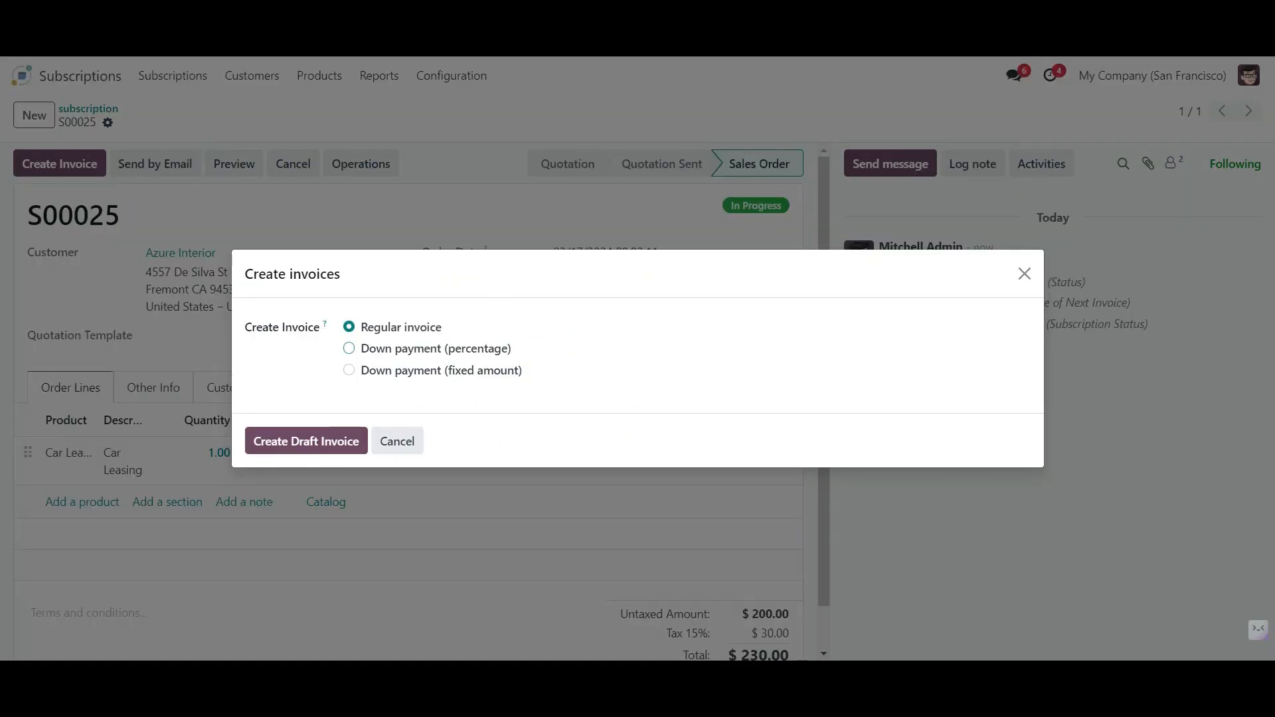
pyautogui.click(306, 441)
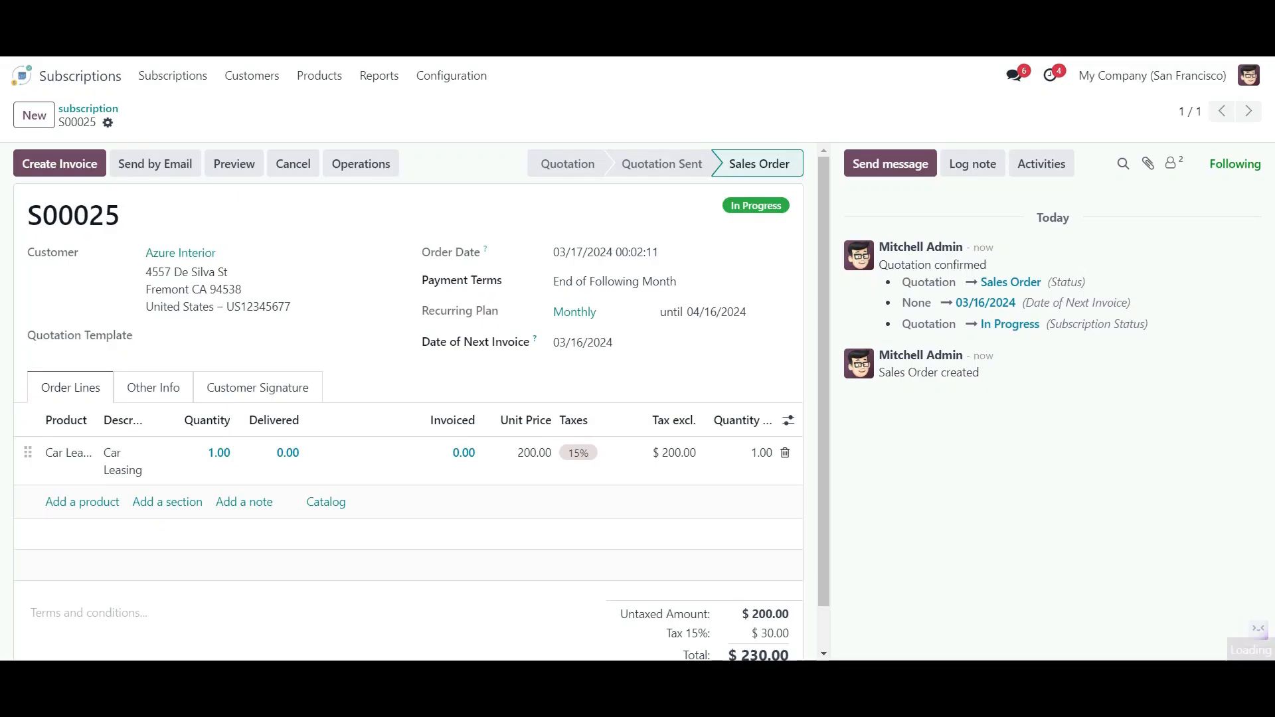
pyautogui.click(43, 164)
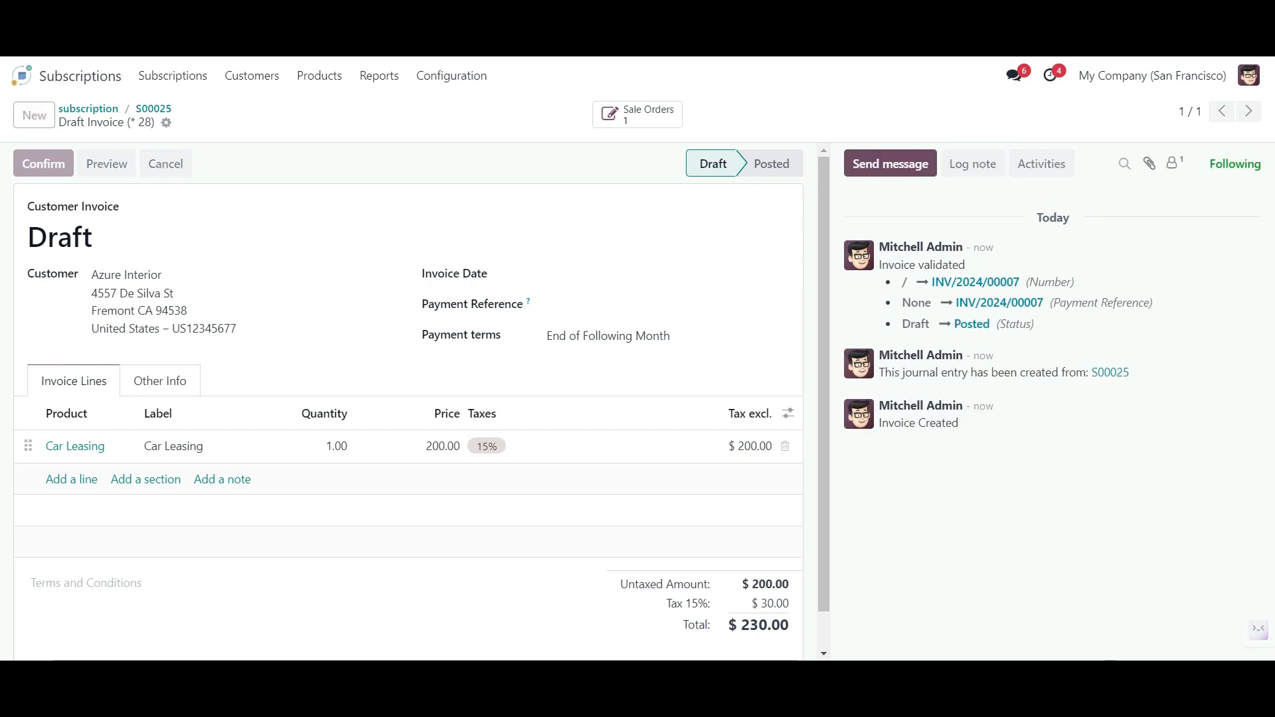
pyautogui.click(153, 108)
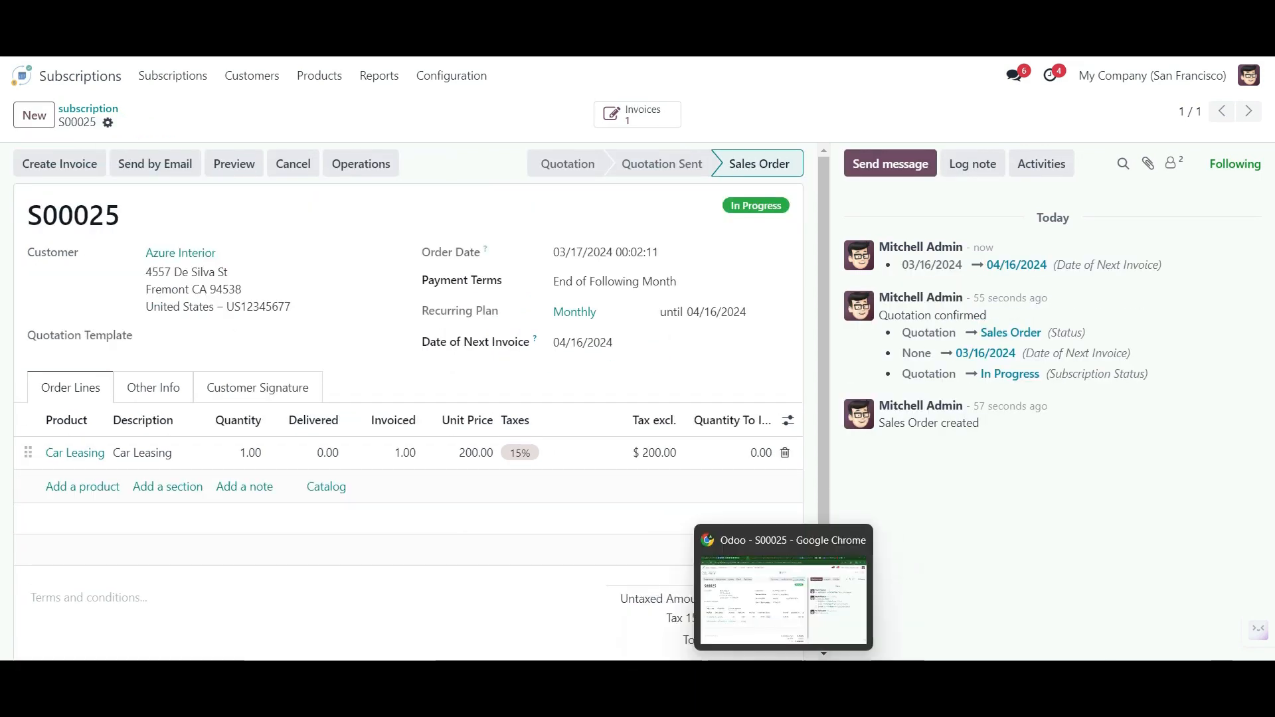
# - Switch to the Azure Interior customer portal and reopen the Car Leasing subscription from the list of subscriptions
pyautogui.click(784, 674)
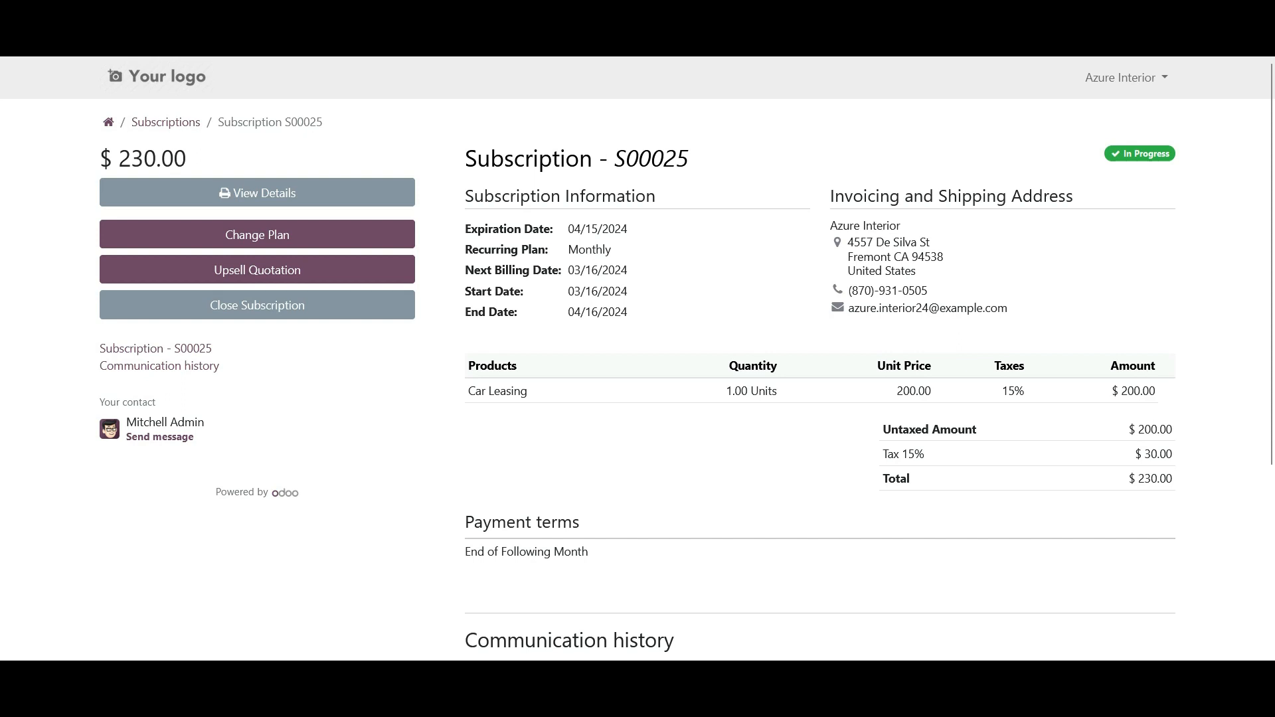
pyautogui.click(165, 122)
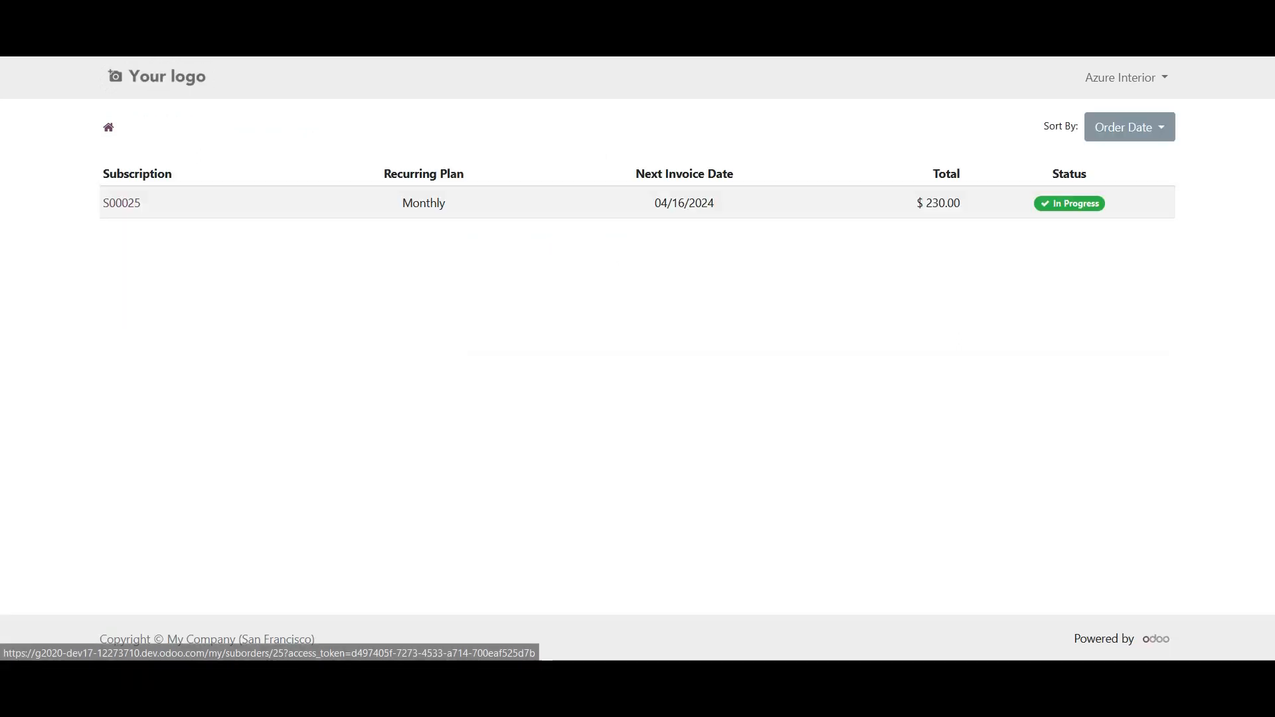
pyautogui.click(122, 203)
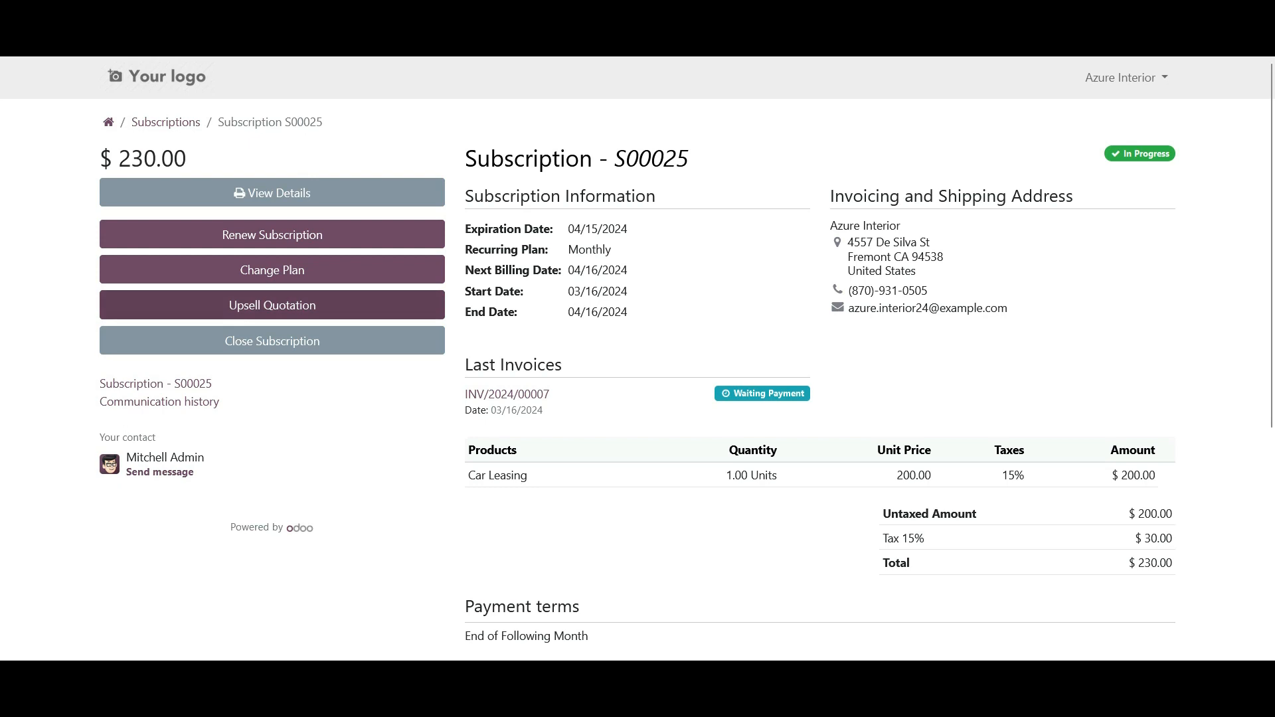
# - Request an upsell quotation for the subscription with the products Extended Warranty and Vehicle Maintenance
pyautogui.click(272, 305)
pyautogui.click(387, 154)
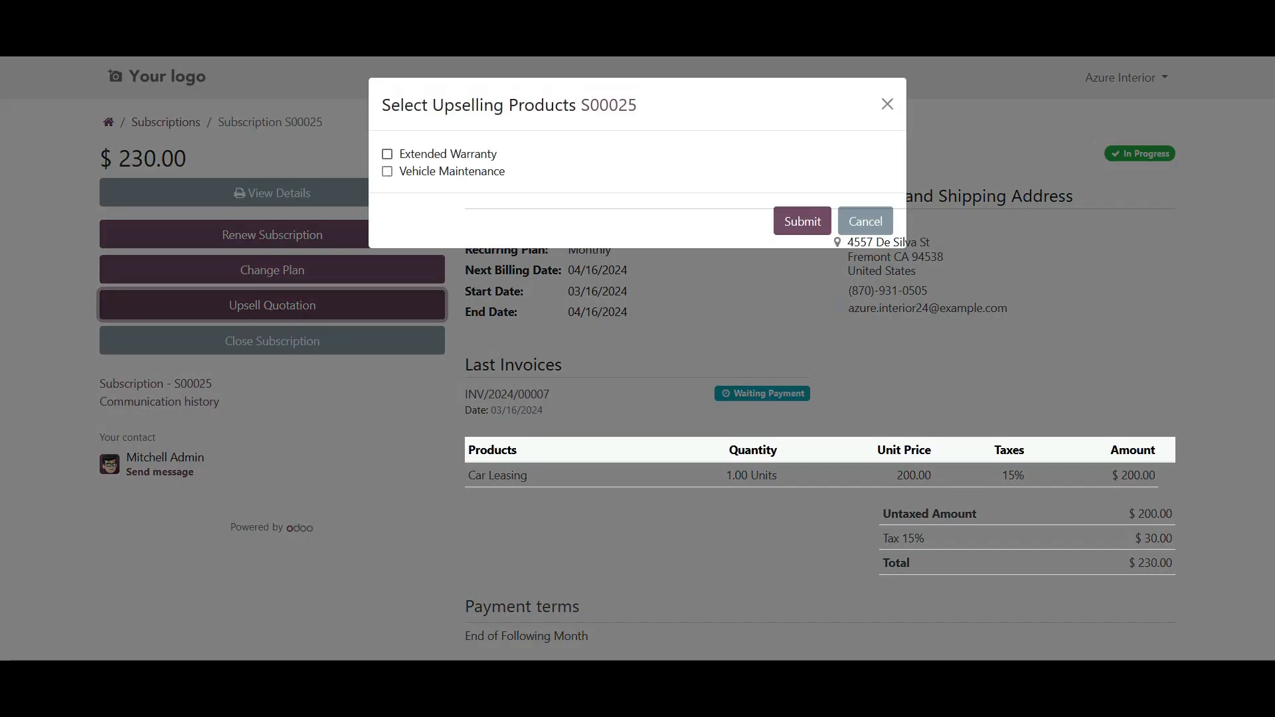
pyautogui.click(387, 172)
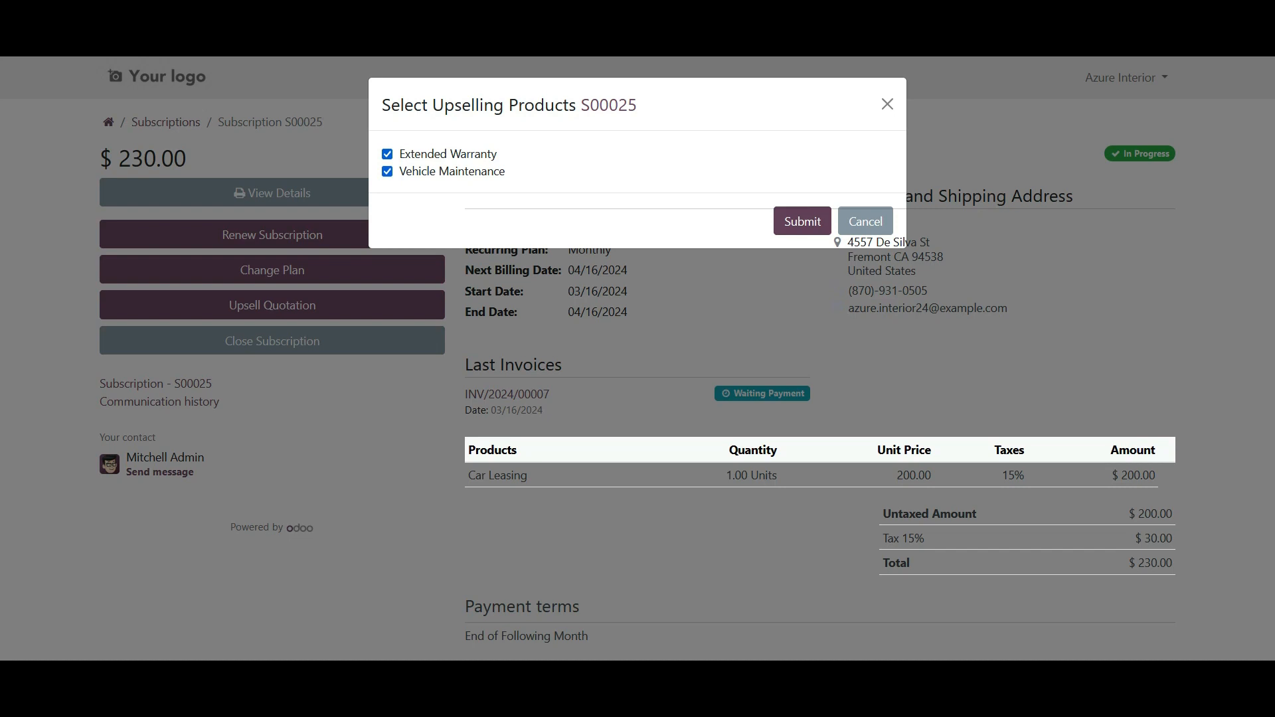
pyautogui.click(802, 221)
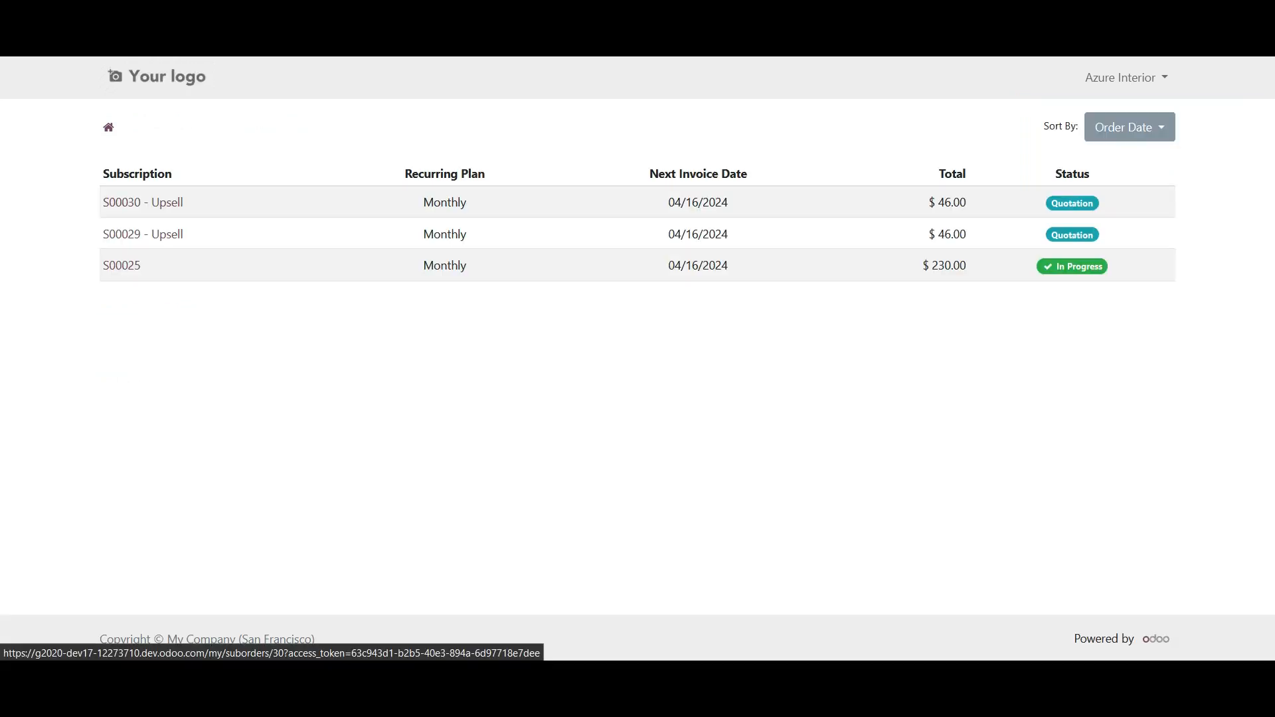
# - Open the newest upsell quotation in the subscriptions list and accept it with the automatic Azure Interior signature
pyautogui.click(143, 202)
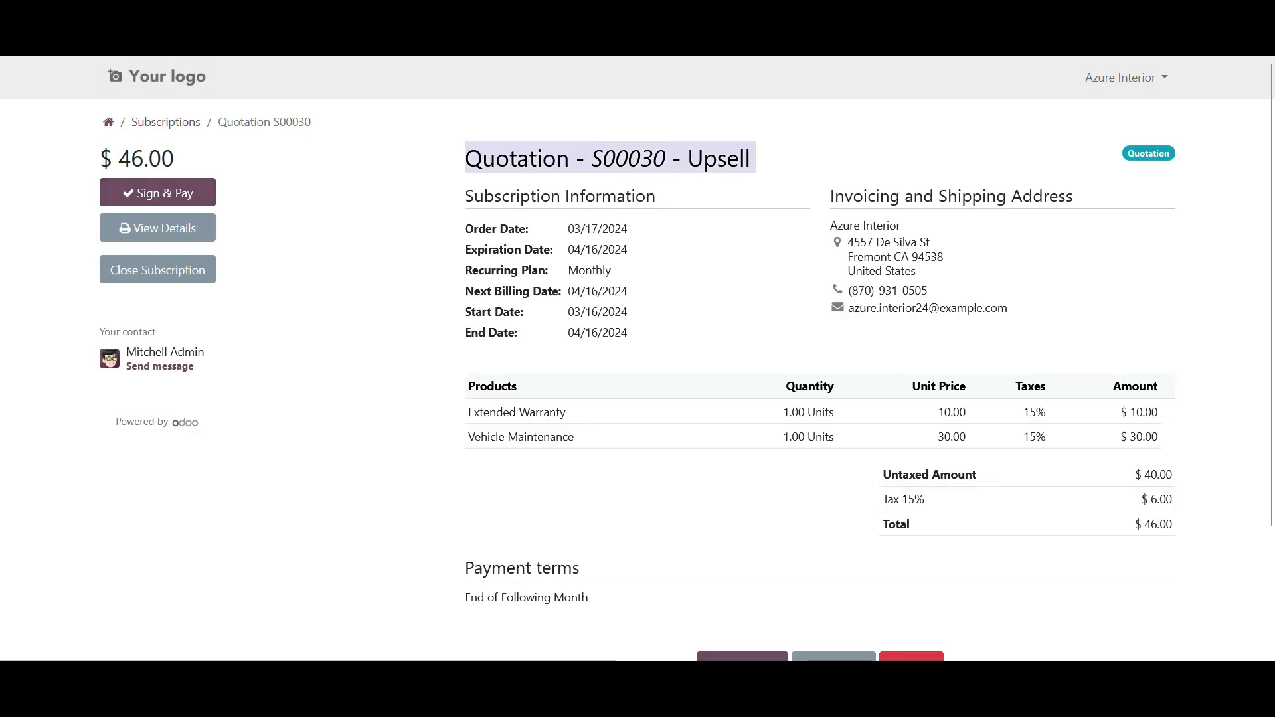
pyautogui.moveTo(1269, 246); pyautogui.dragTo(1269, 467)
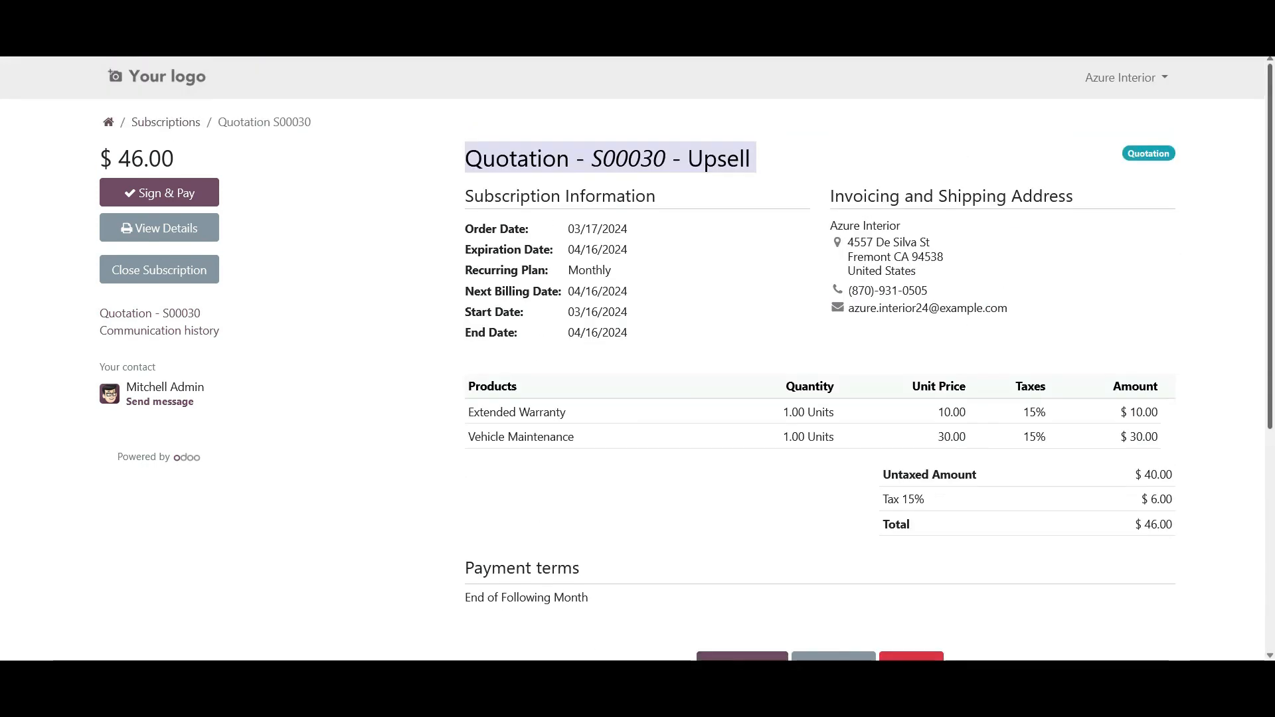
pyautogui.scroll(-4, 820, 359)
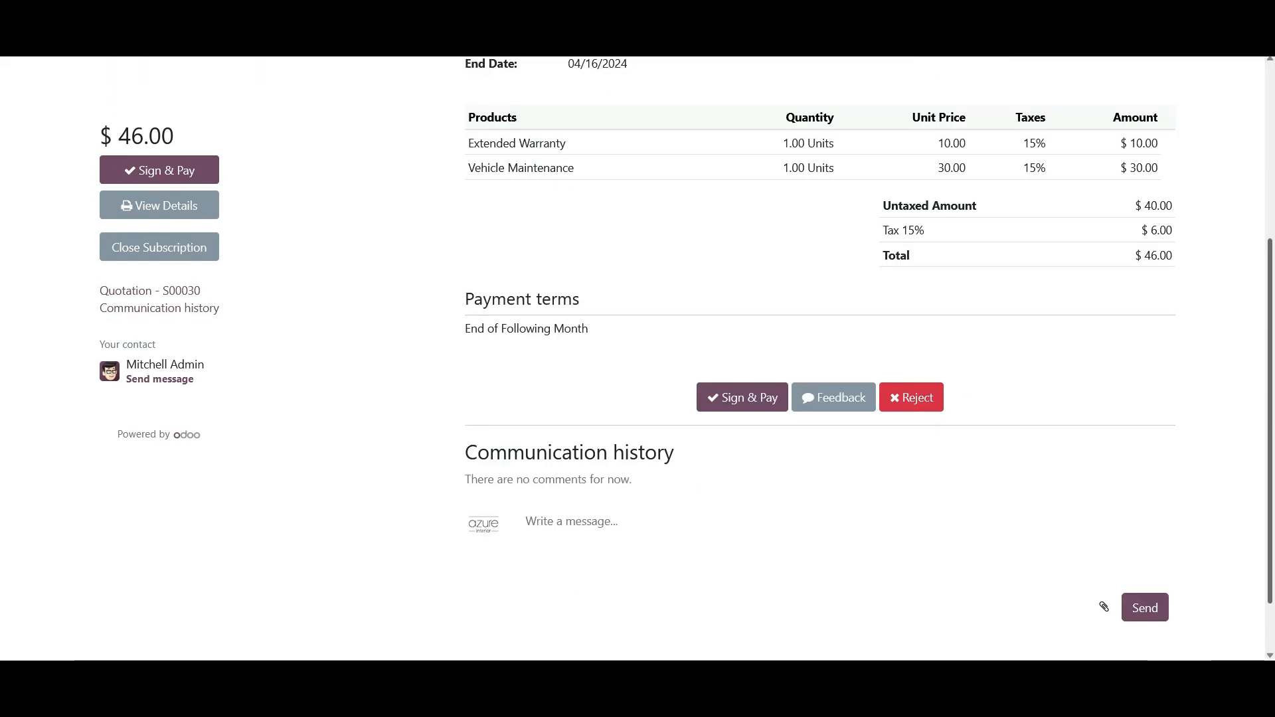
pyautogui.click(742, 397)
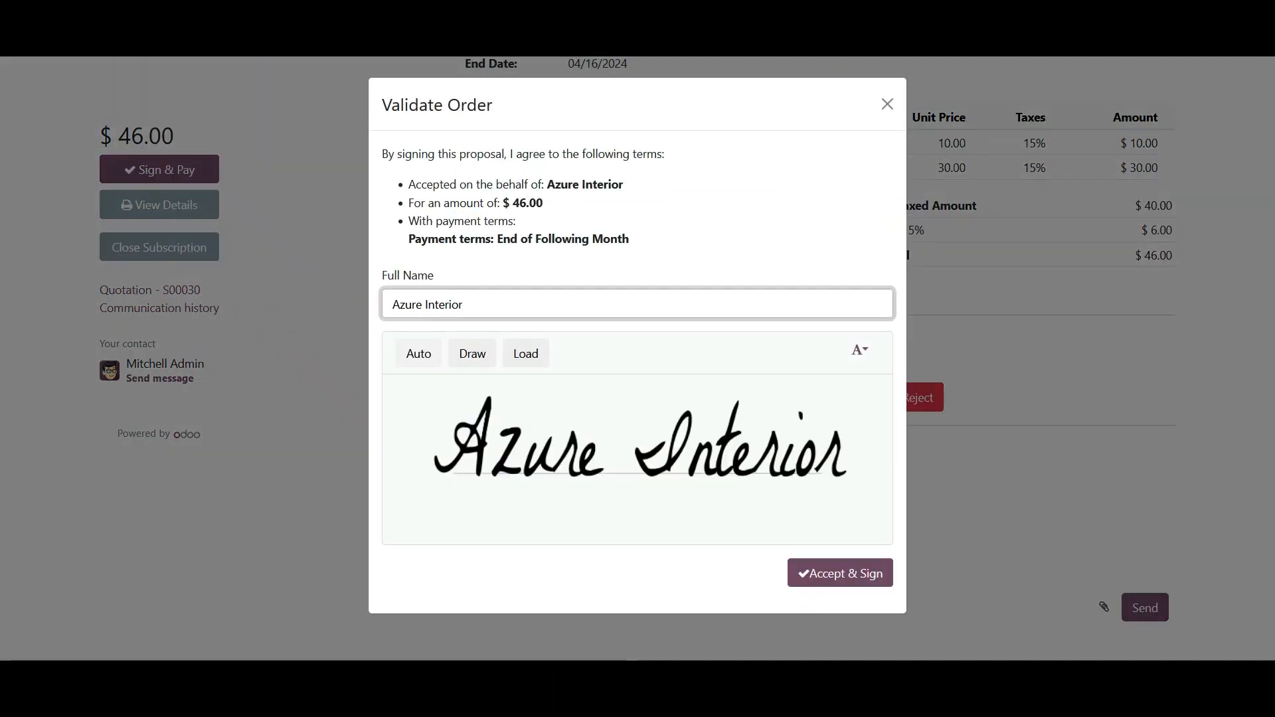
pyautogui.click(839, 573)
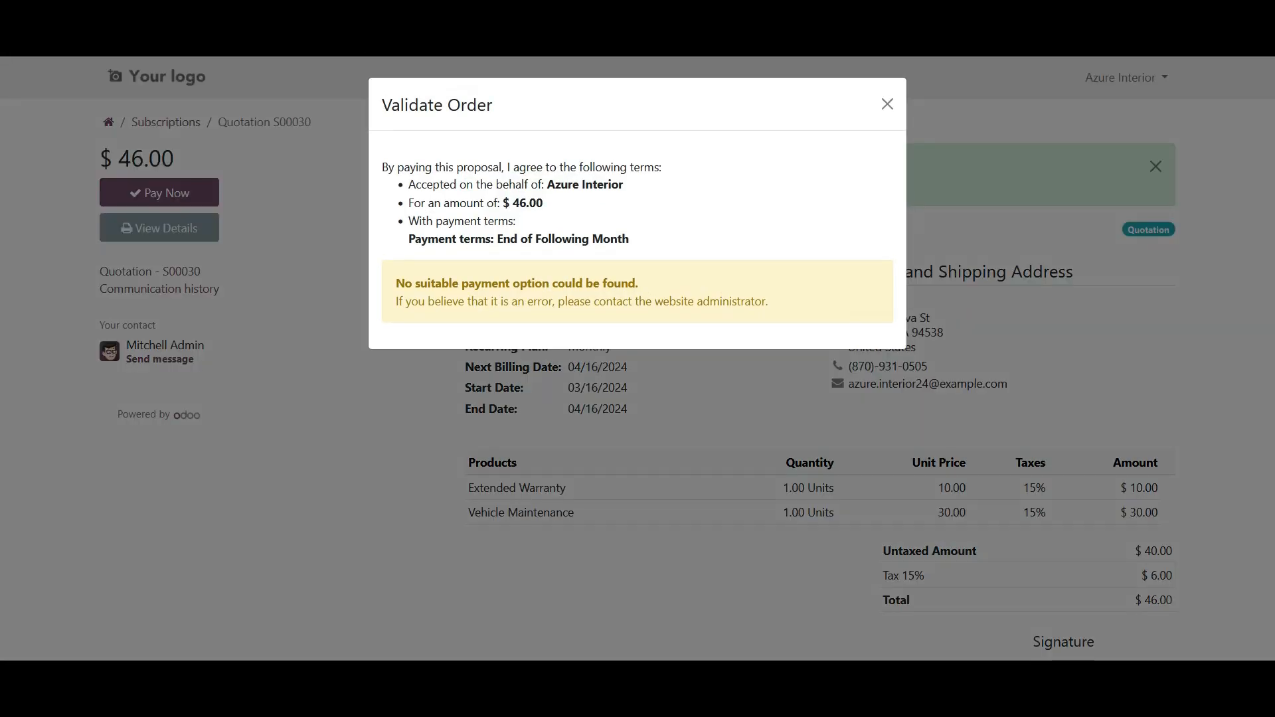
# - Read the signed quotation's payment dialog and order notice, reopen the payment dialog, and close it without paying
pyautogui.tripleClick(445, 167)
pyautogui.doubleClick(445, 167)
pyautogui.click(445, 167)
pyautogui.click(887, 105)
pyautogui.click(570, 184)
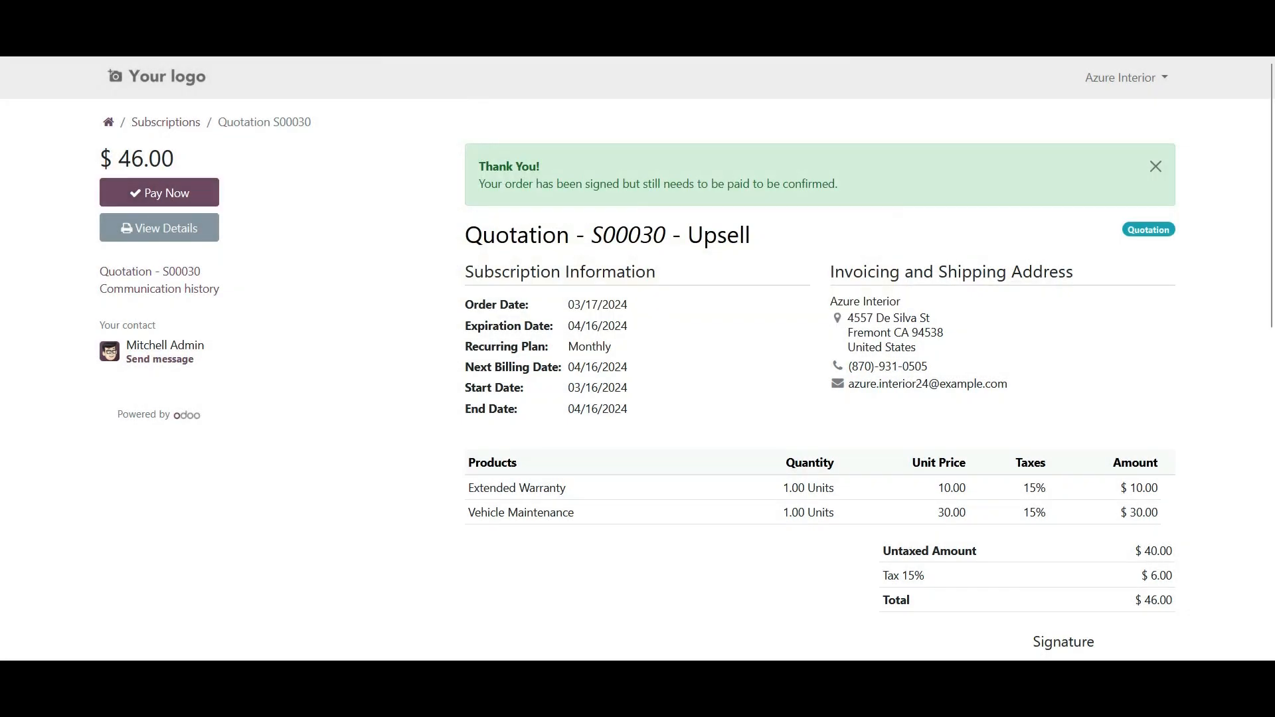
pyautogui.tripleClick(571, 183)
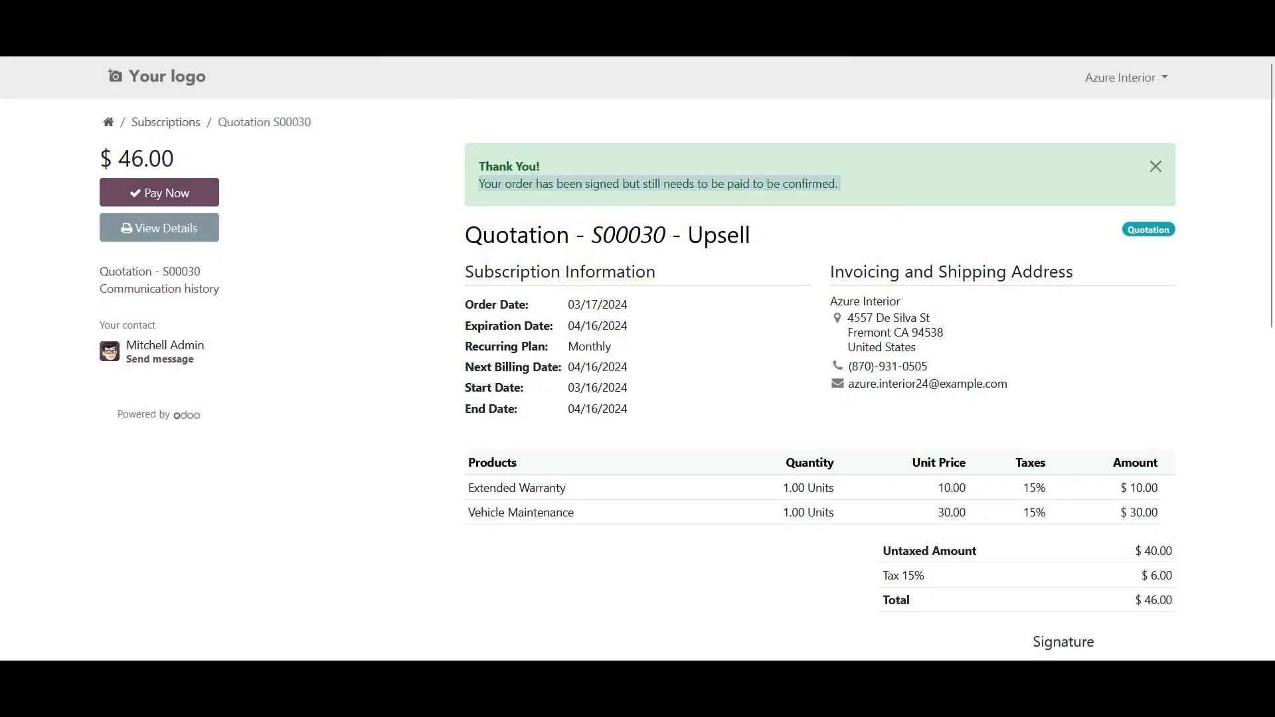
pyautogui.click(760, 184)
pyautogui.tripleClick(760, 184)
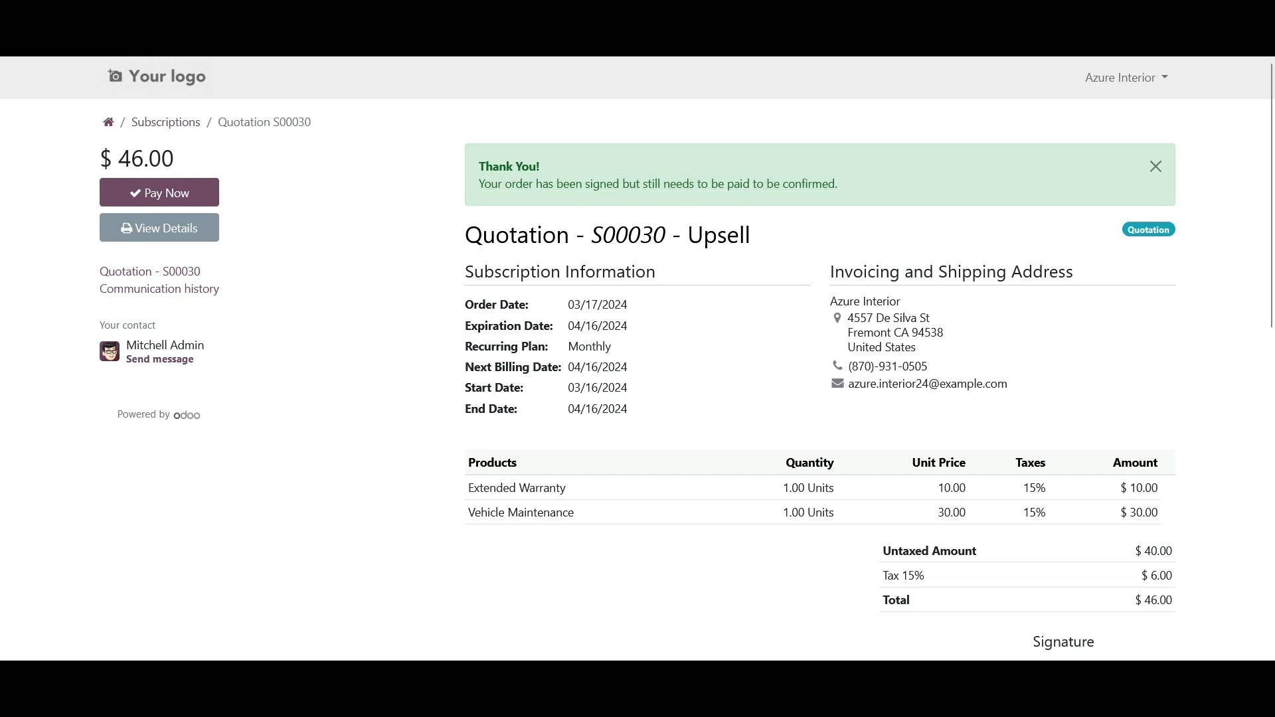
pyautogui.click(159, 193)
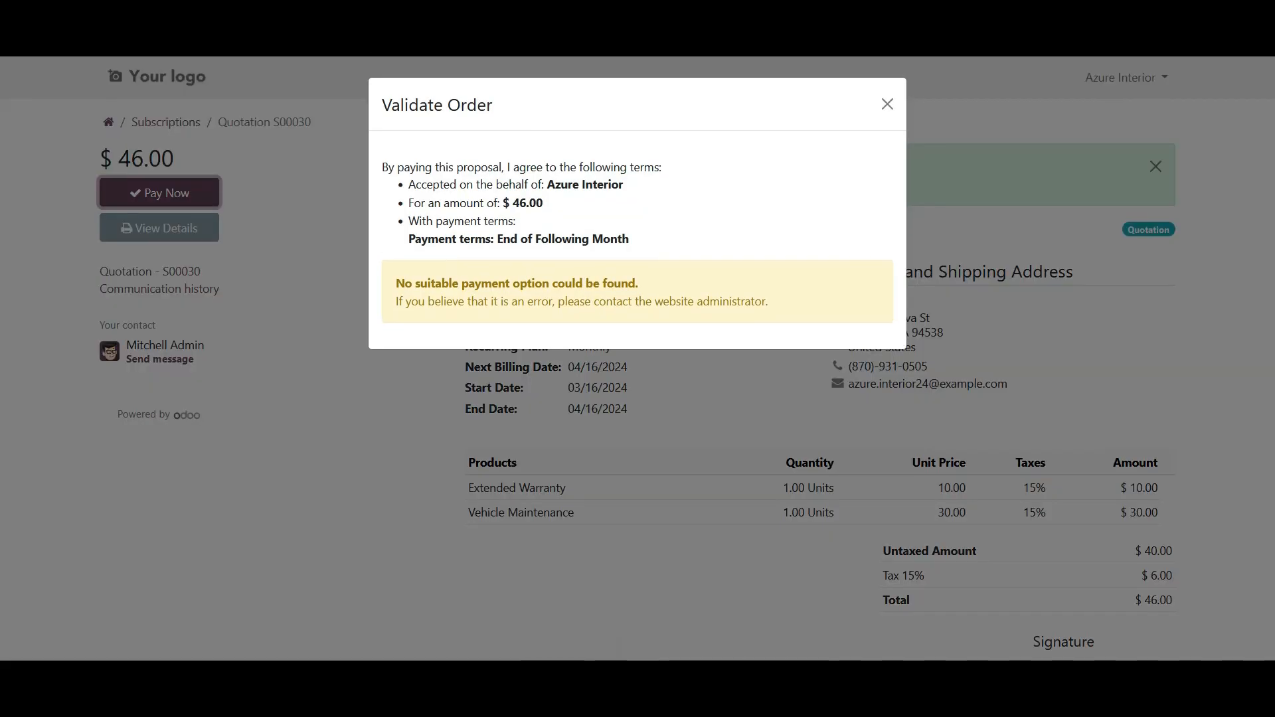
pyautogui.click(887, 104)
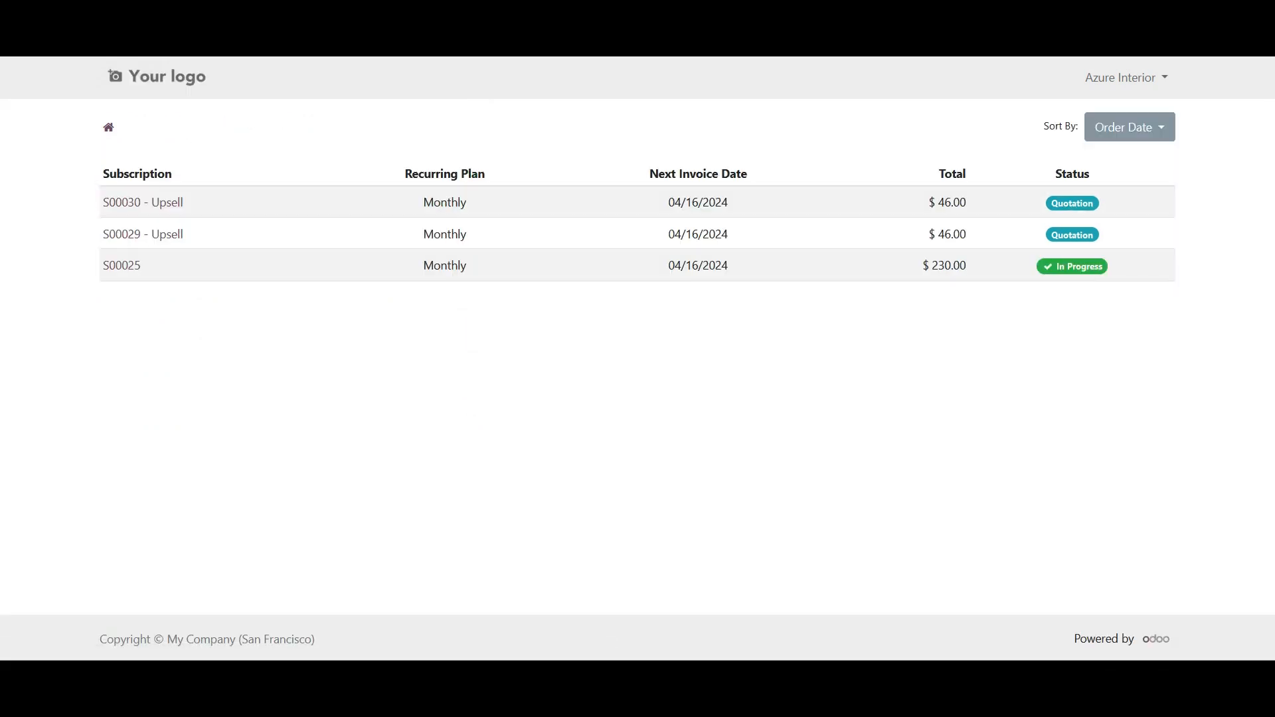
# - Open the in-progress Car Leasing subscription and review the recurring plans offered for a plan change, without submitting one
pyautogui.click(122, 266)
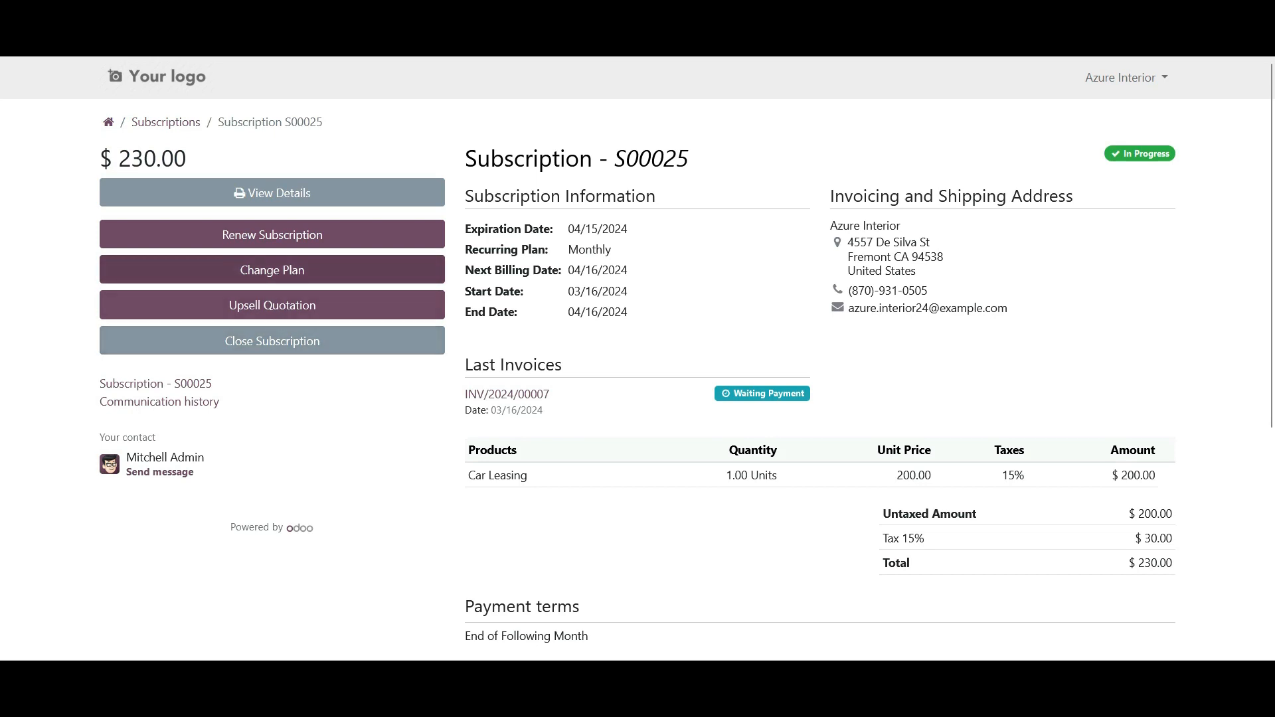
pyautogui.click(272, 269)
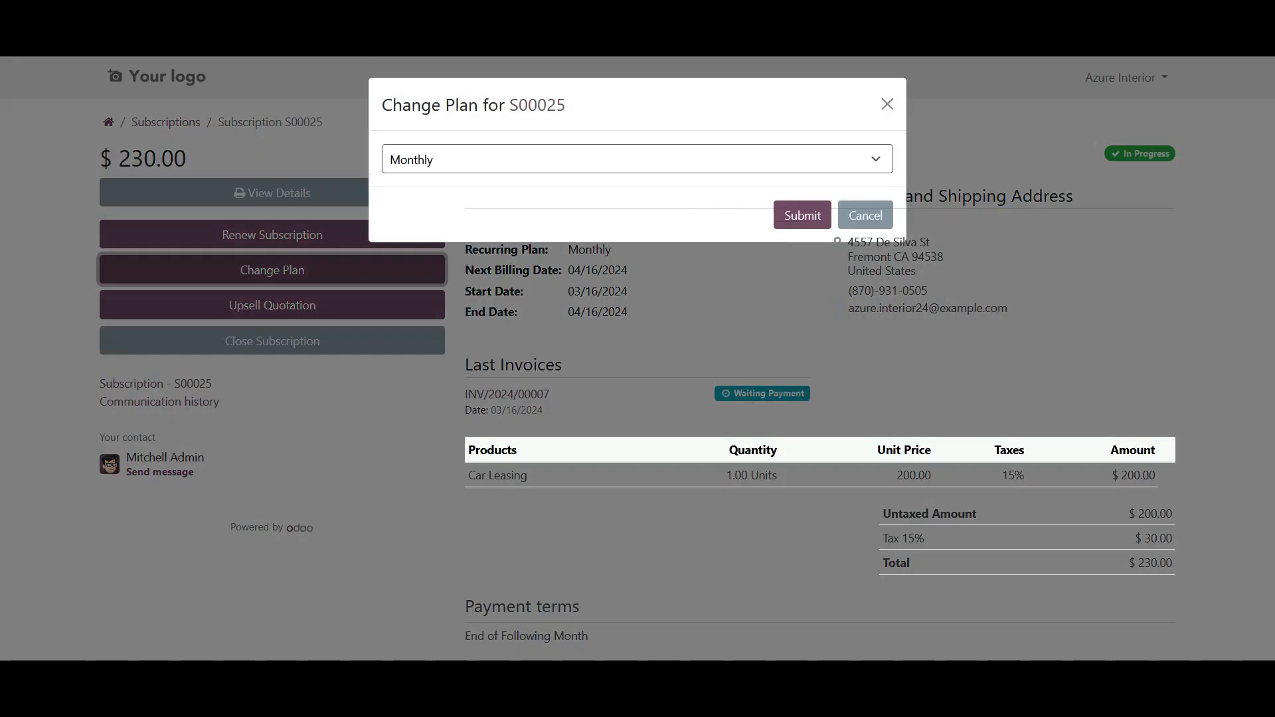
pyautogui.click(636, 159)
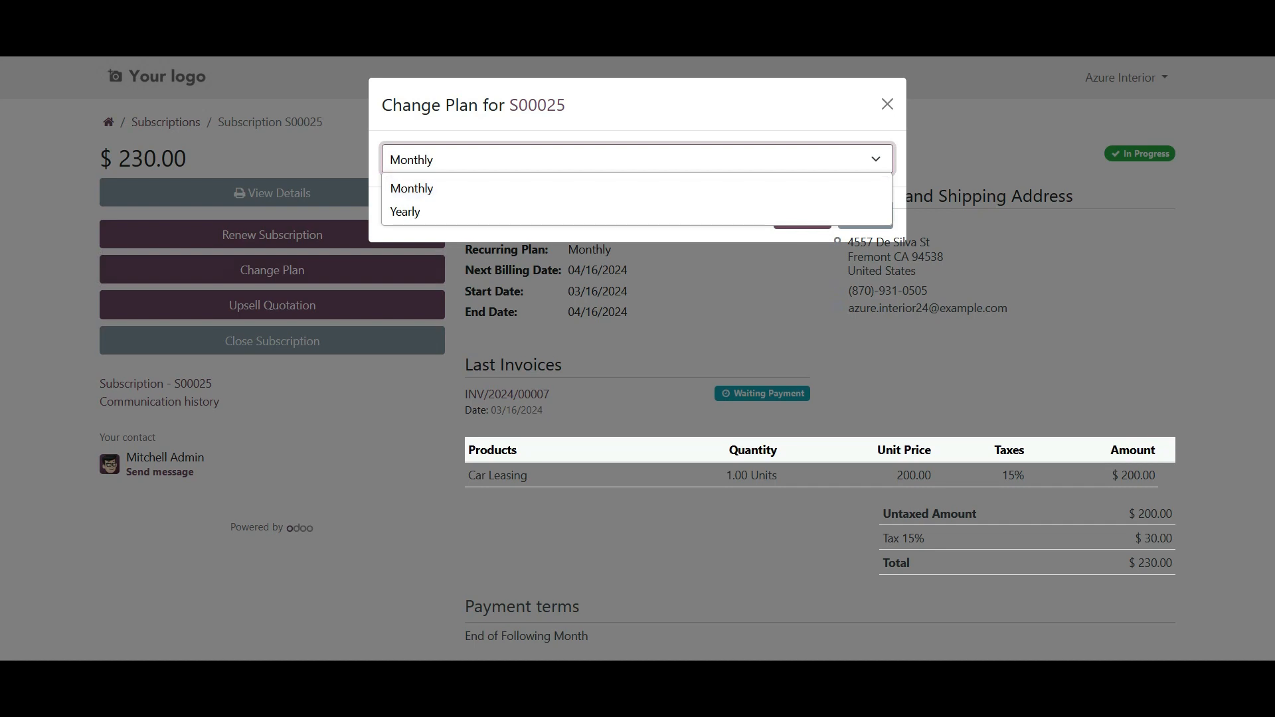
pyautogui.click(663, 106)
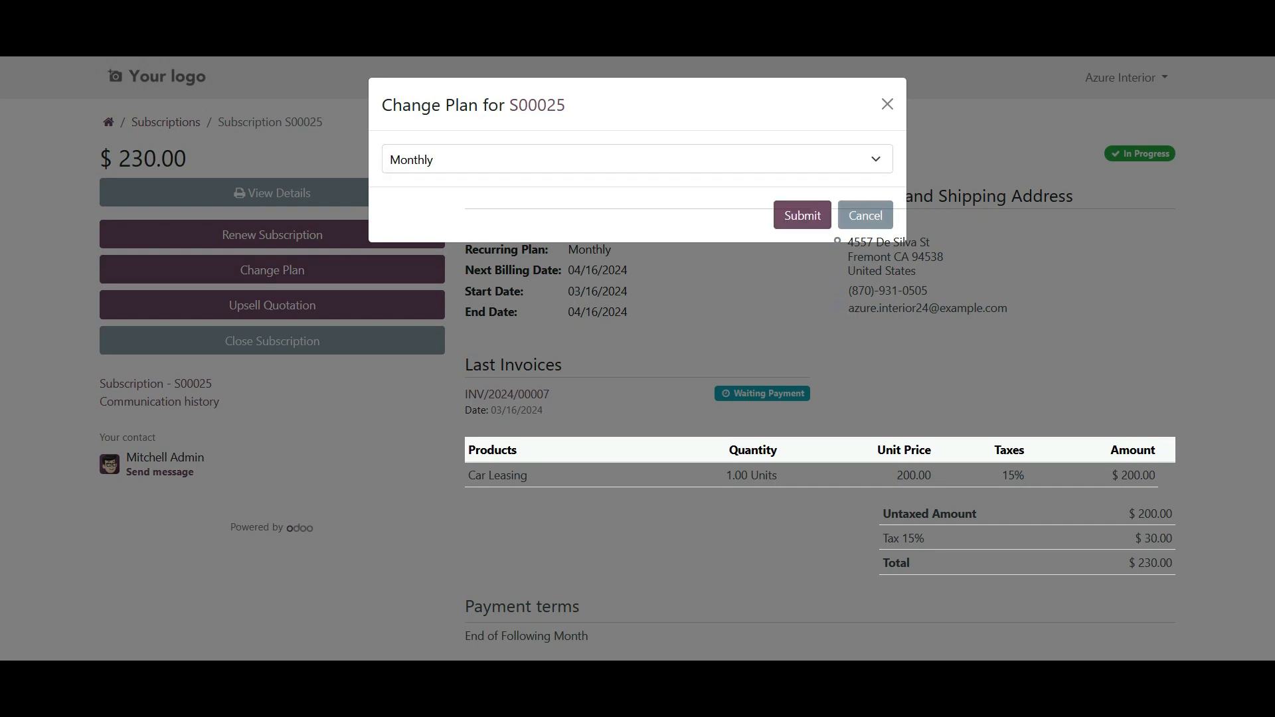
pyautogui.click(865, 215)
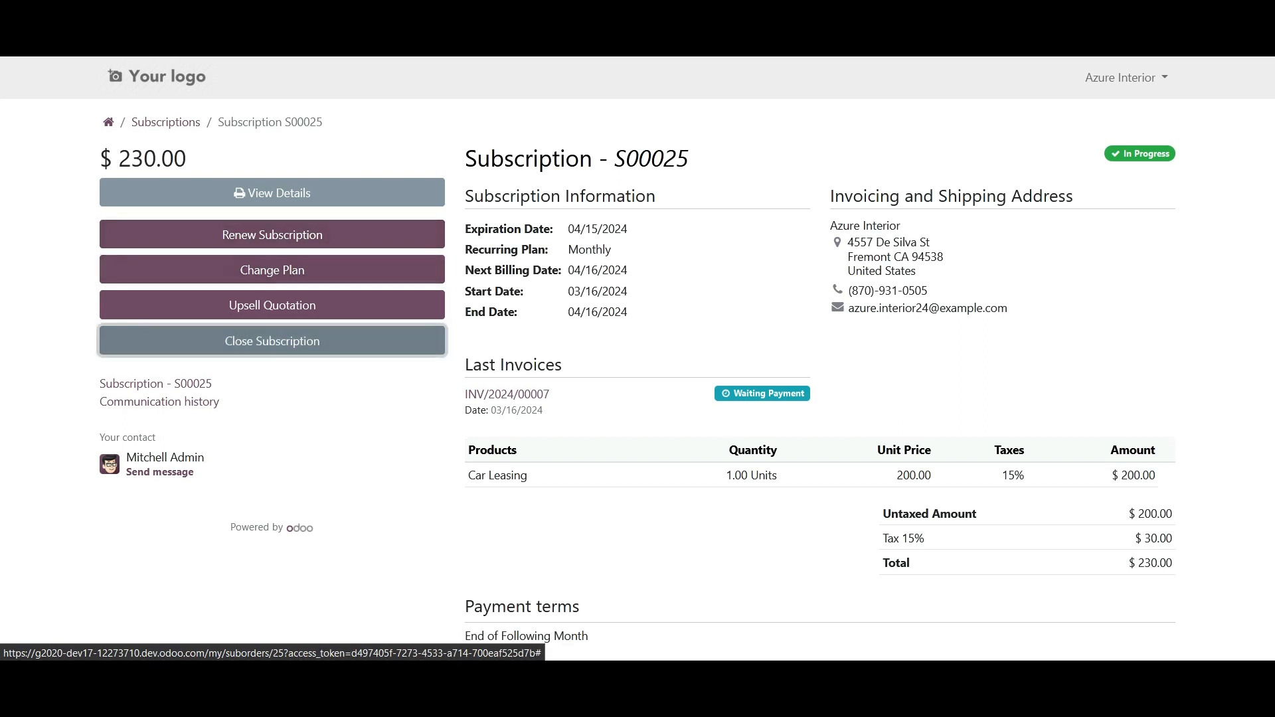
# - Start closing the subscription in the portal and look at the list of reasons for closing
pyautogui.click(272, 341)
pyautogui.click(471, 160)
pyautogui.click(472, 160)
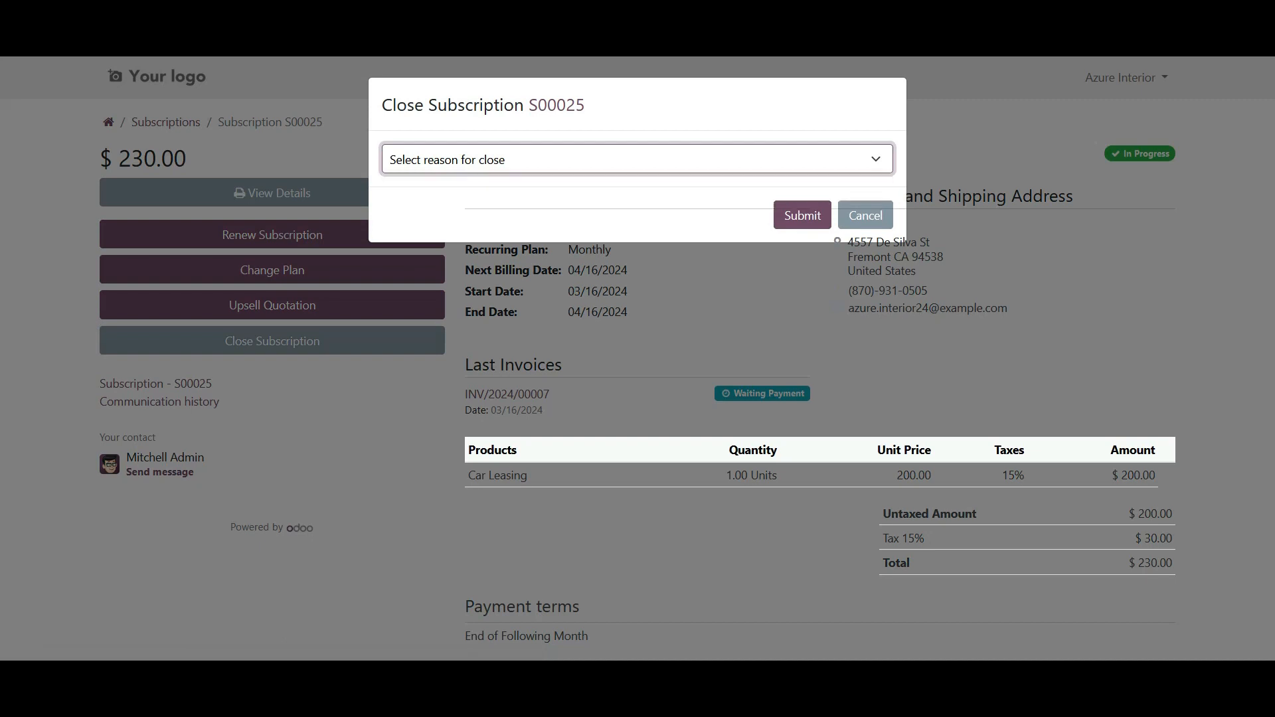
pyautogui.click(471, 160)
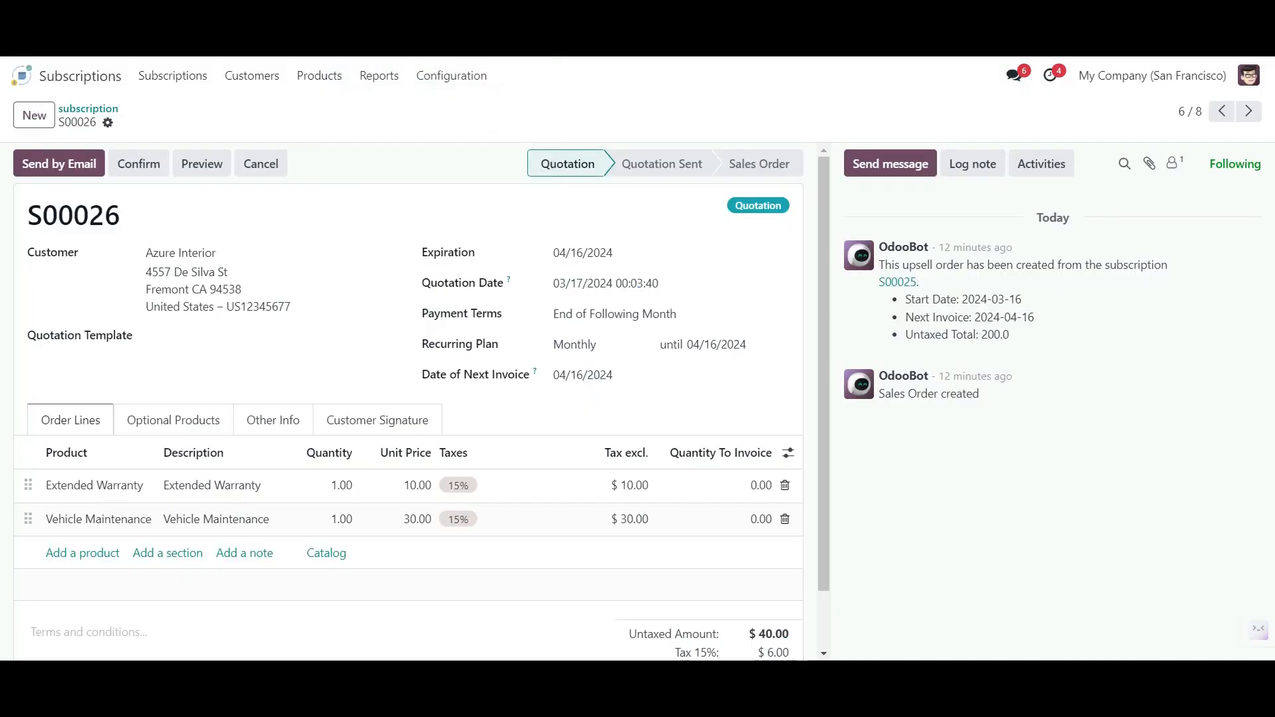
# - In the backend, open the Close Reasons configuration and examine the reason "Subscription does not meet my requirements"
pyautogui.click(451, 75)
pyautogui.click(465, 129)
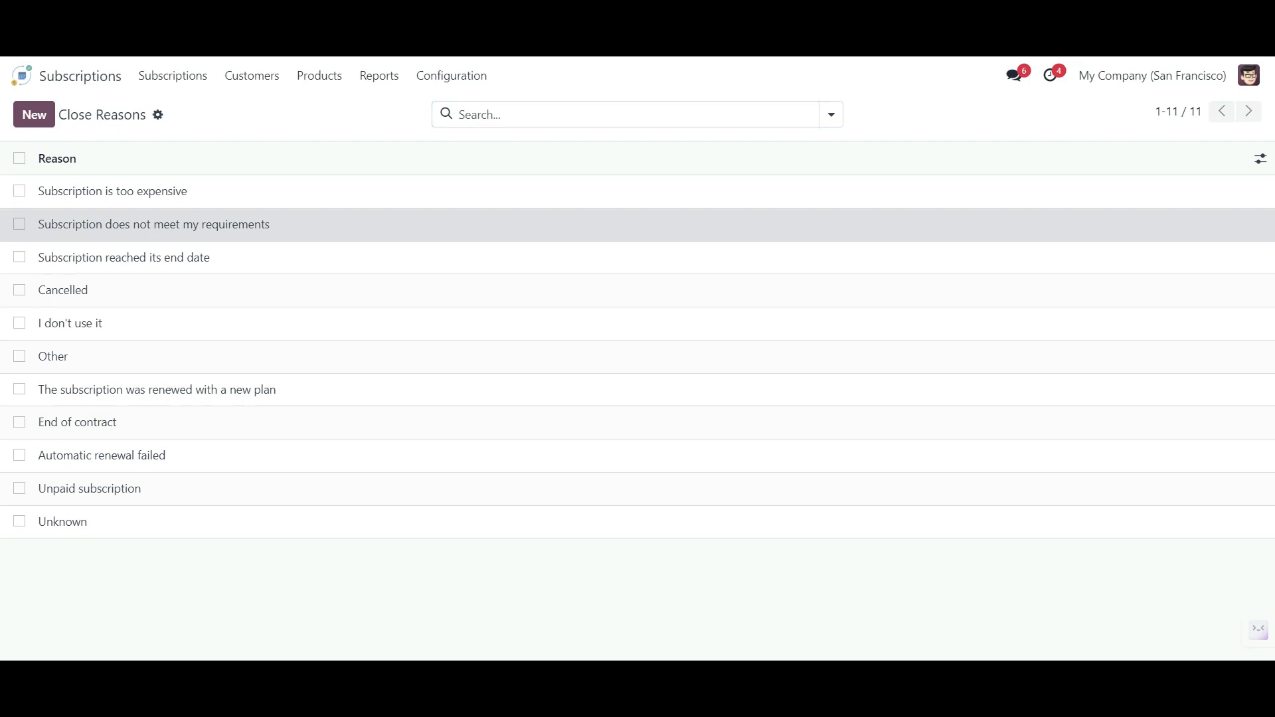
pyautogui.click(153, 224)
pyautogui.click(142, 203)
pyautogui.click(327, 122)
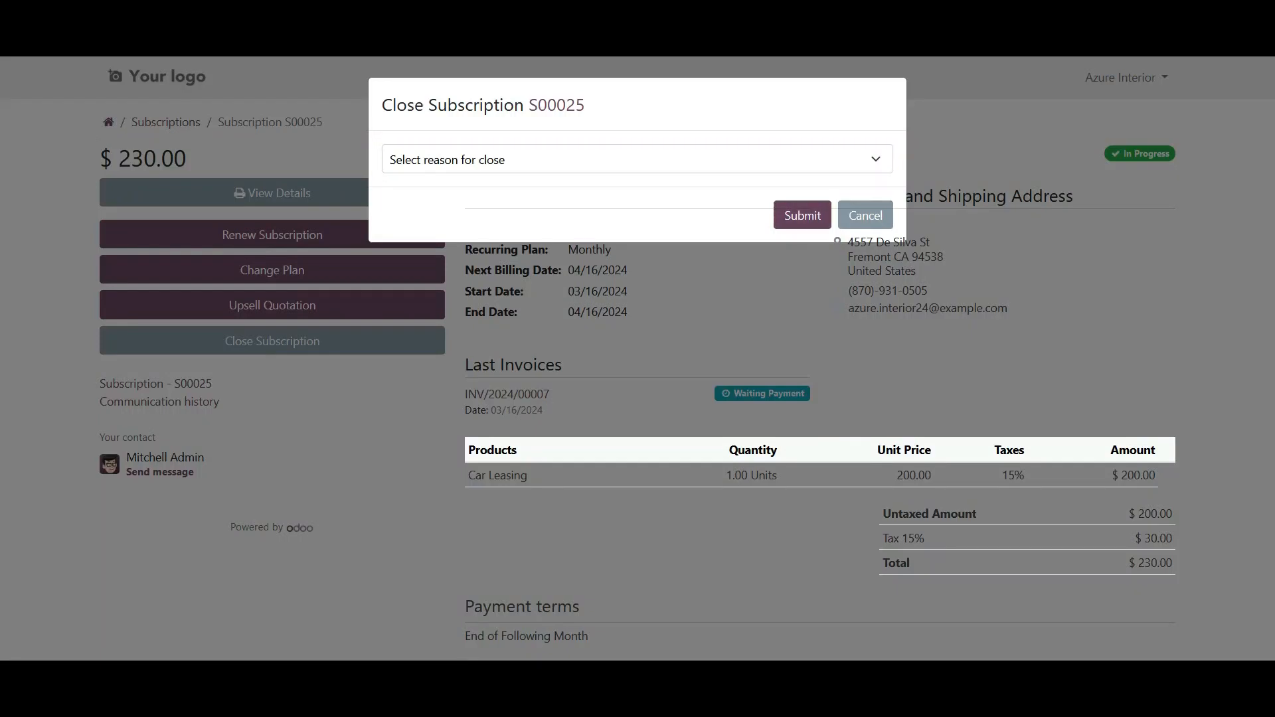
# - Restart closing the subscription in the portal, choose the reason "Subscription does not meet my requirements", and cancel the request
pyautogui.click(865, 216)
pyautogui.click(273, 340)
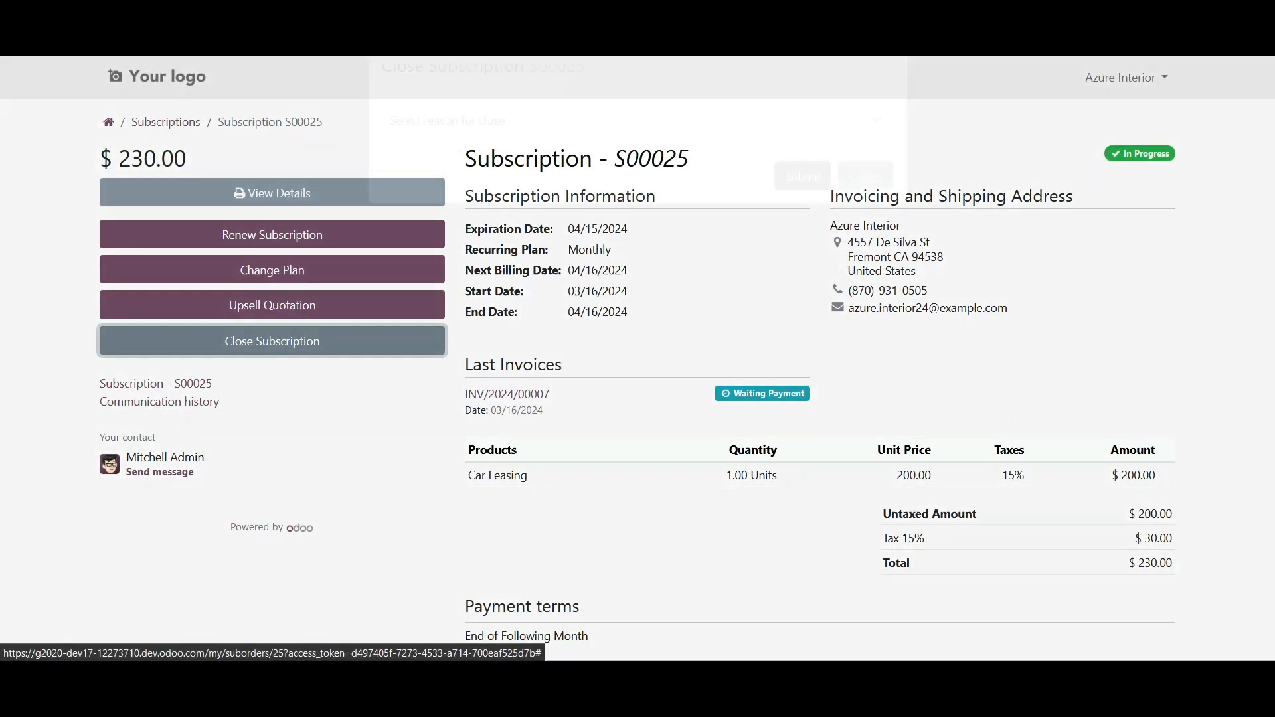
pyautogui.click(637, 159)
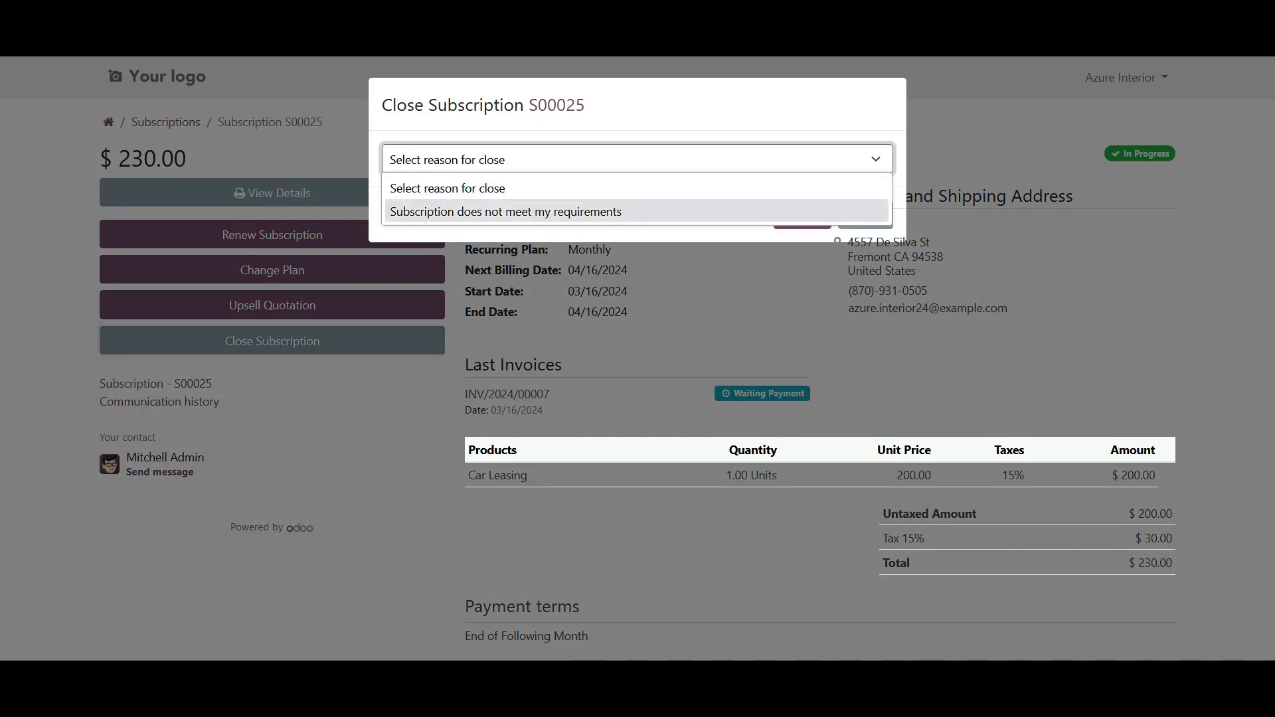
pyautogui.click(505, 211)
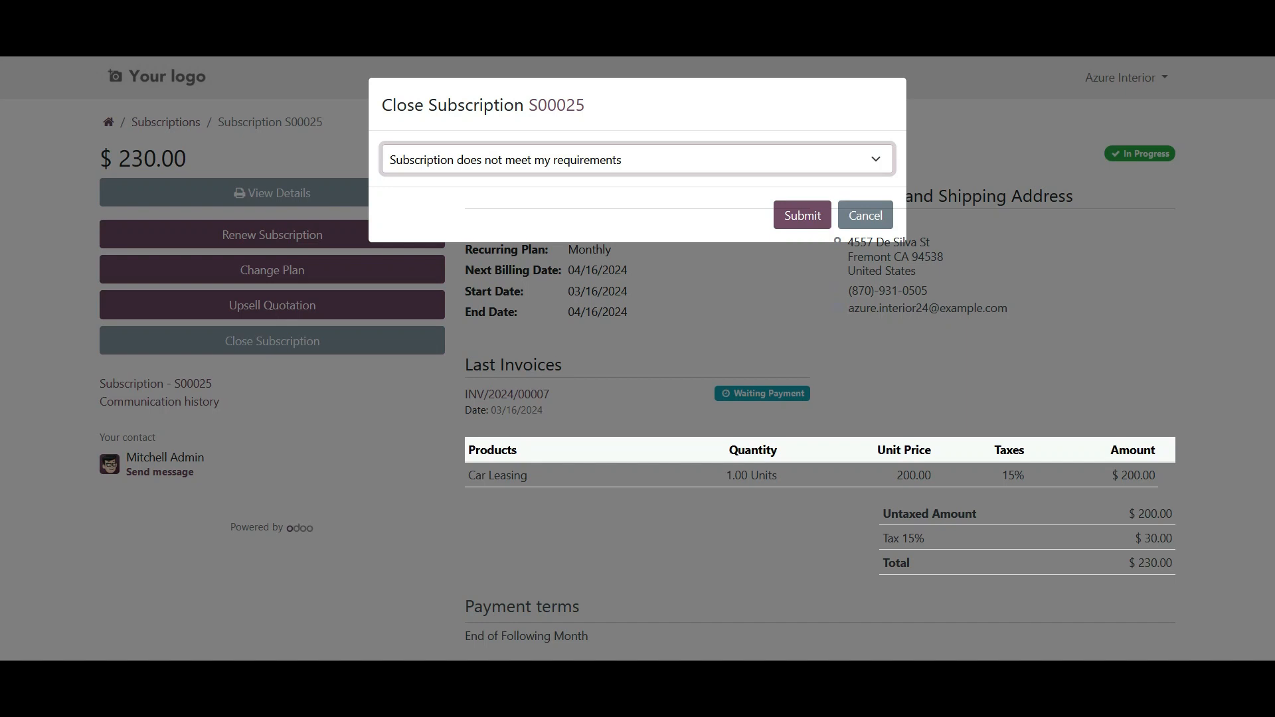
pyautogui.click(865, 216)
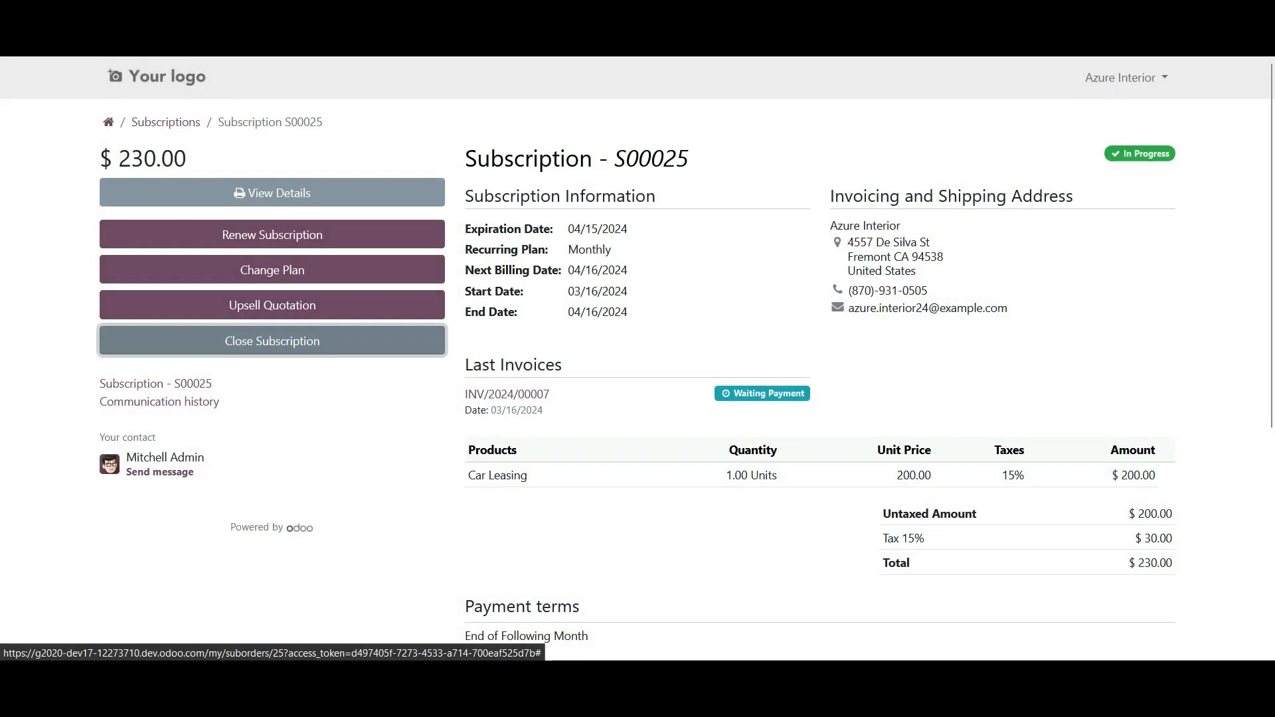